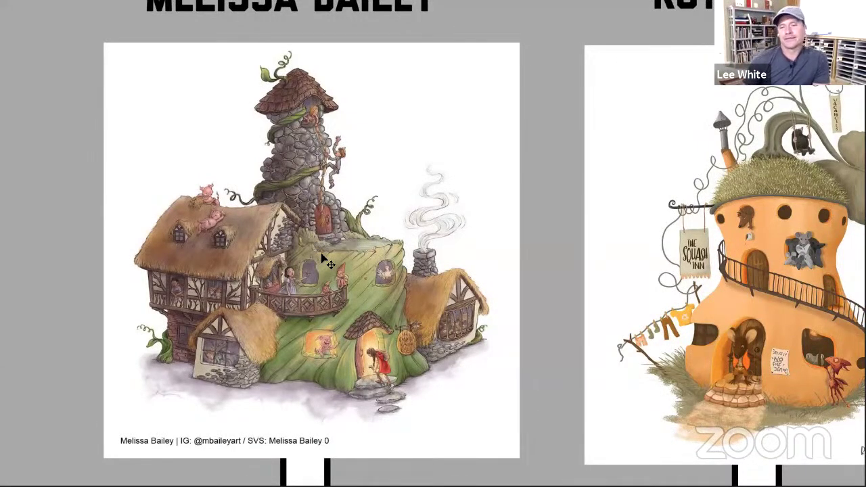
Examine the overall composition of the fairy-tale inn illustration with the stone tower and beanstalk
left_click_drag(322, 236, 340, 217)
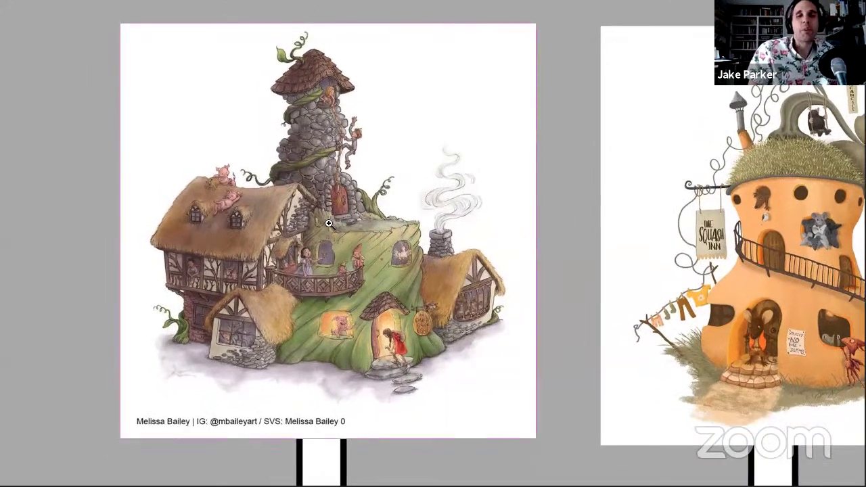
left_click(324, 227)
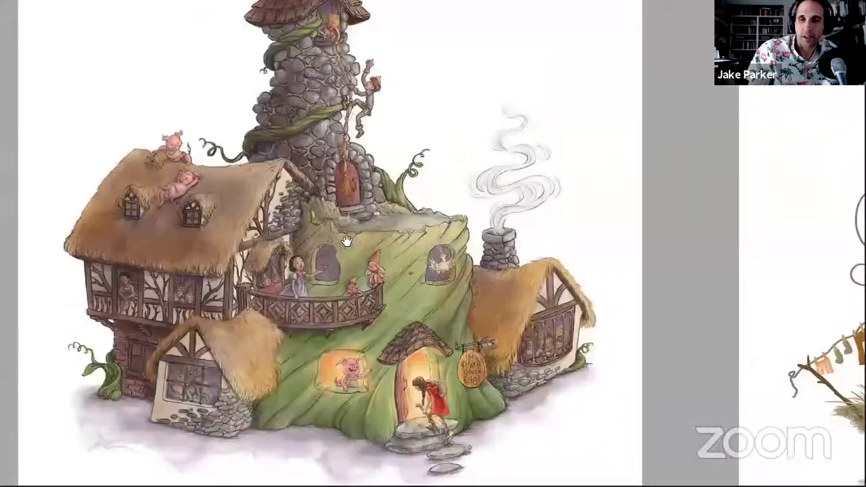
left_click_drag(317, 217, 346, 277)
scroll(349, 274, "down", 3)
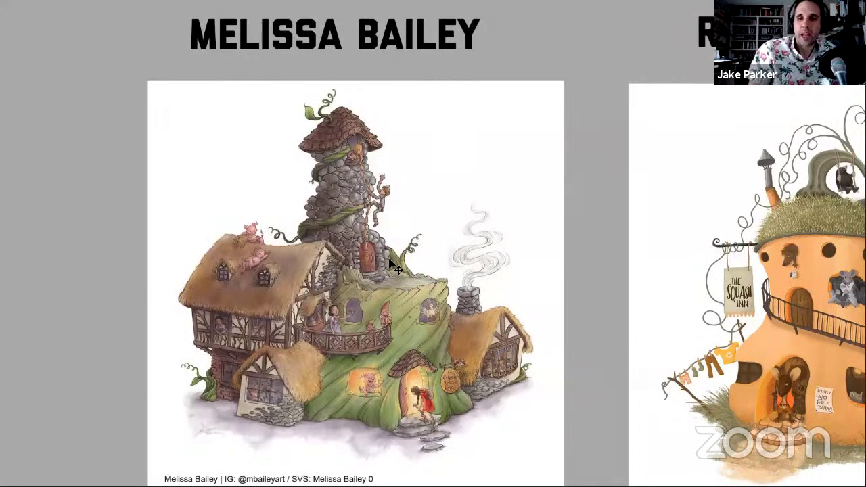
left_click_drag(382, 266, 376, 233)
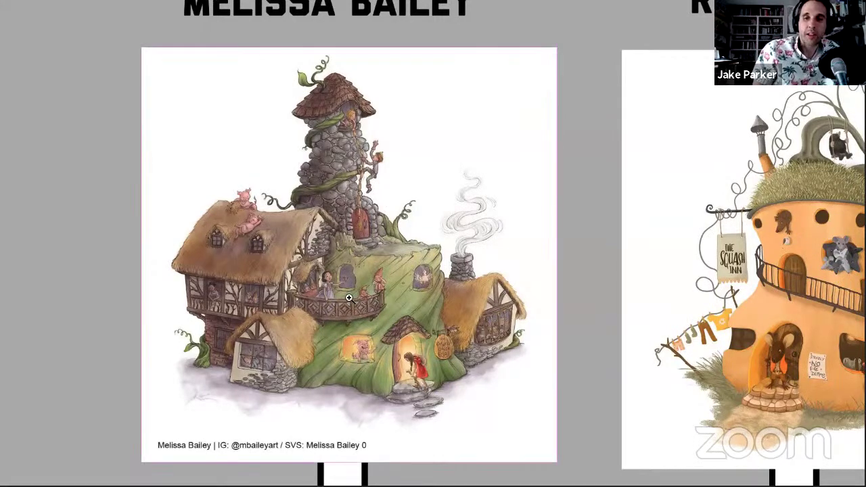
Inspect the thatched house of the fairy-tale inn up close, including its windows and the sleeping figure
left_click_drag(350, 299, 520, 275)
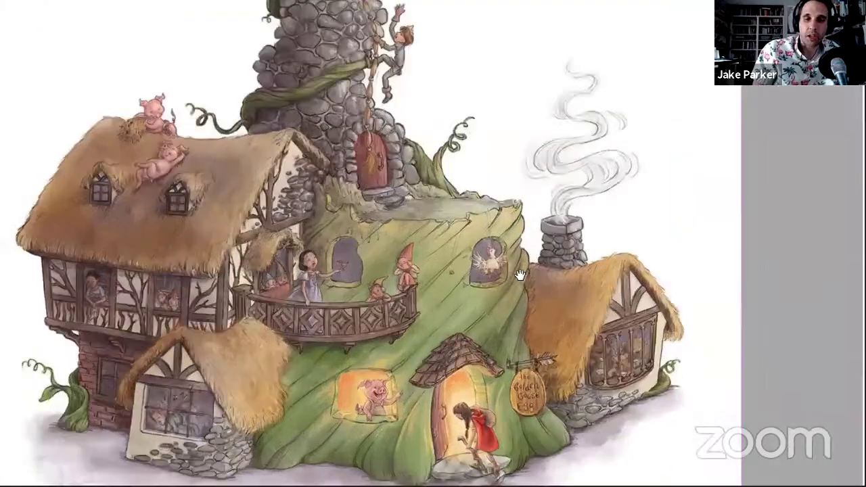
scroll(362, 253, "up", 3)
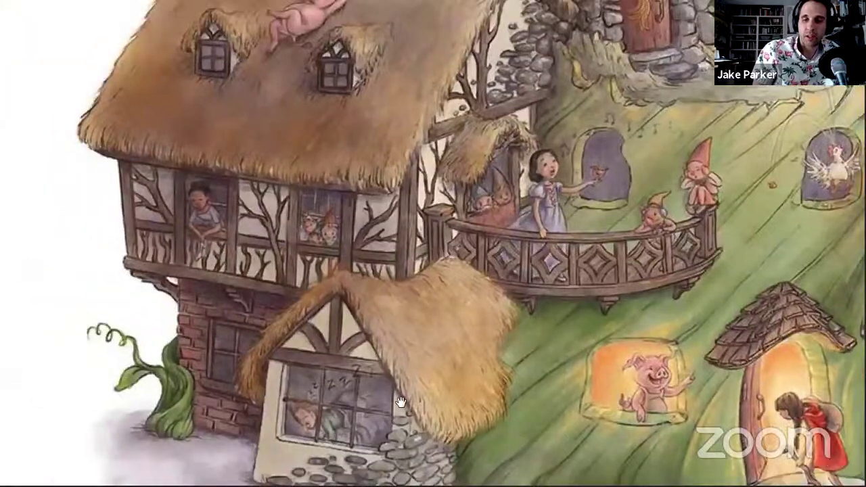
scroll(346, 359, "down", 2)
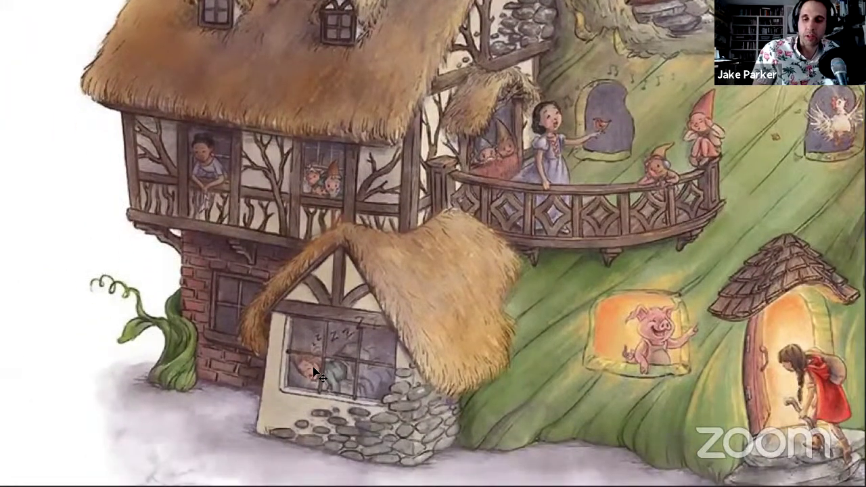
scroll(286, 289, "up", 3)
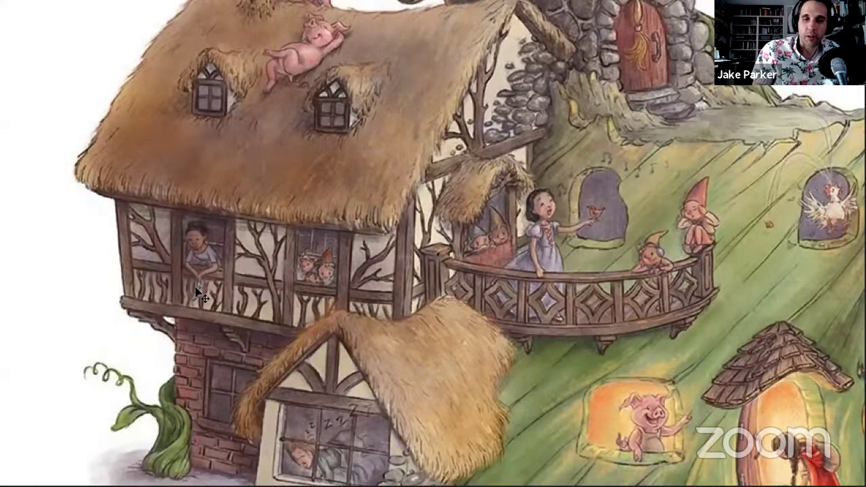
scroll(203, 292, "up", 5)
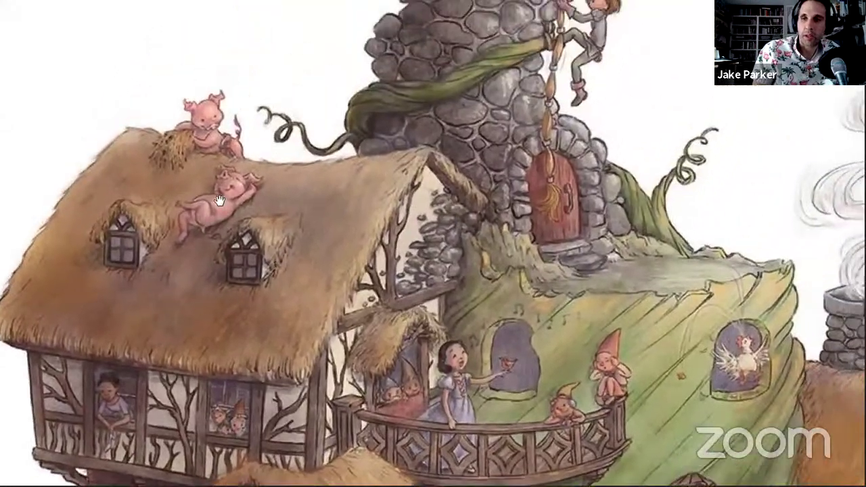
Inspect the roof pigs, balcony characters, side cottage, hanging sign and front door of the fairy-tale inn
left_click_drag(219, 201, 196, 237)
left_click_drag(431, 307, 368, 328)
left_click_drag(521, 311, 375, 235)
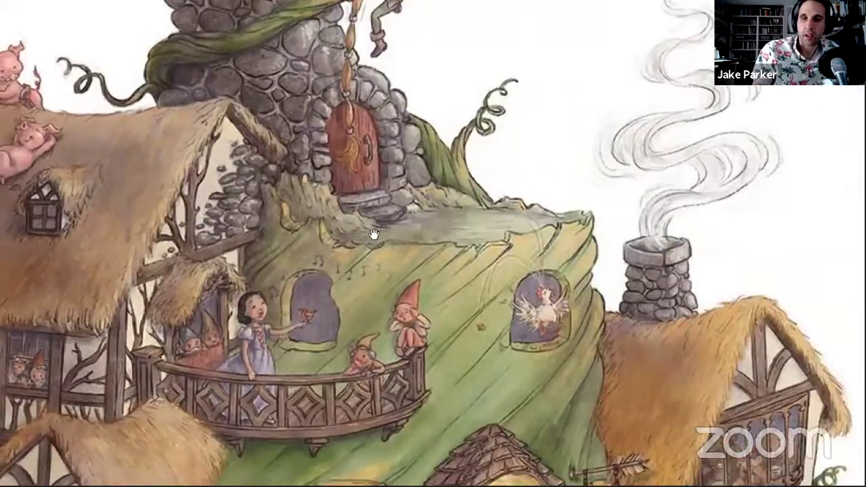
scroll(410, 421, "up", 5)
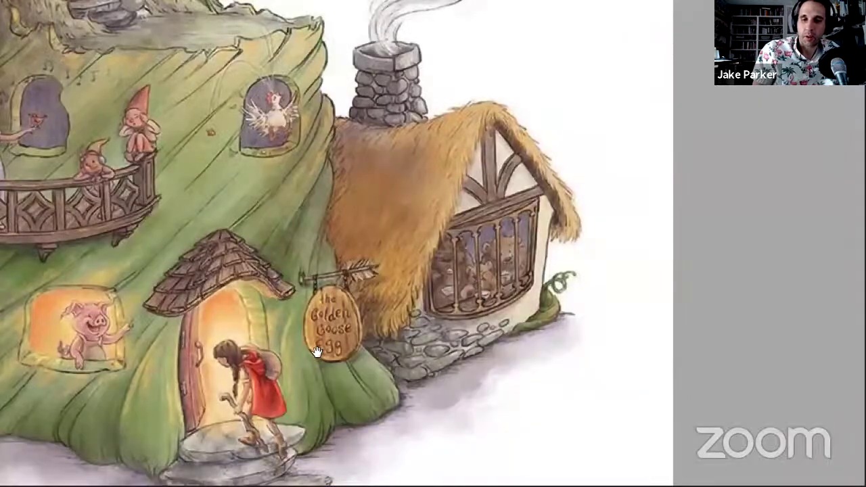
scroll(386, 324, "left", 5)
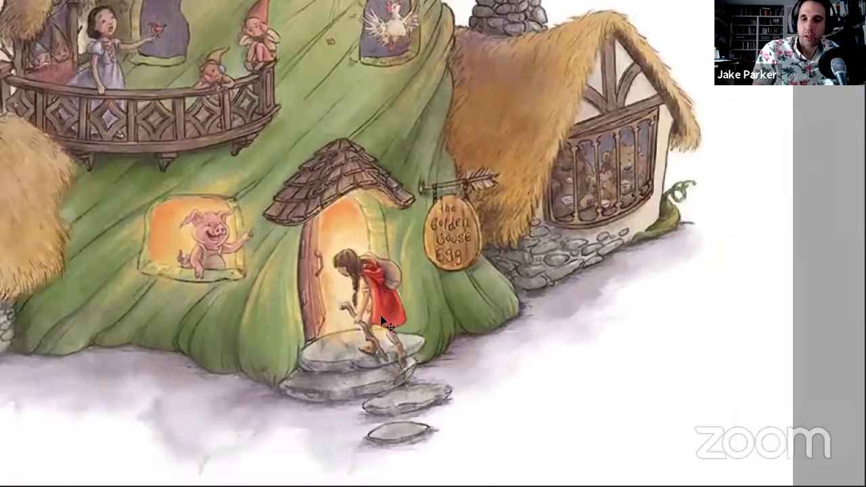
key("alt+space")
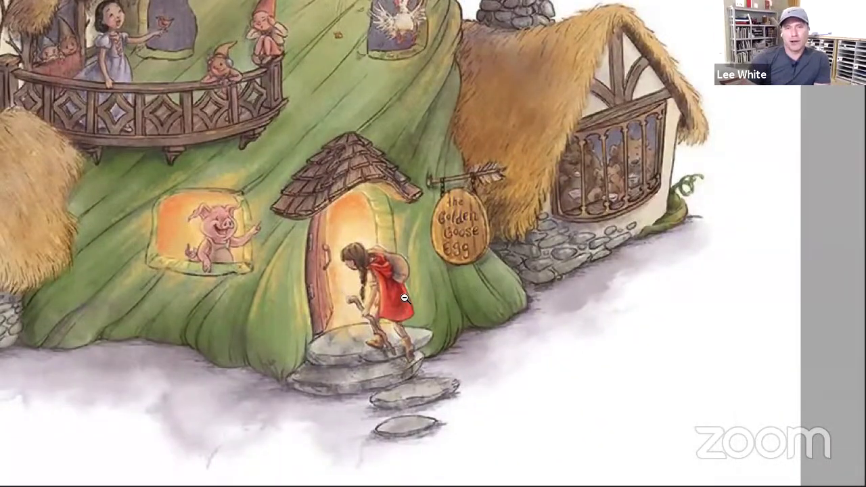
left_click(385, 285, "alt")
left_click_drag(435, 373, 528, 470)
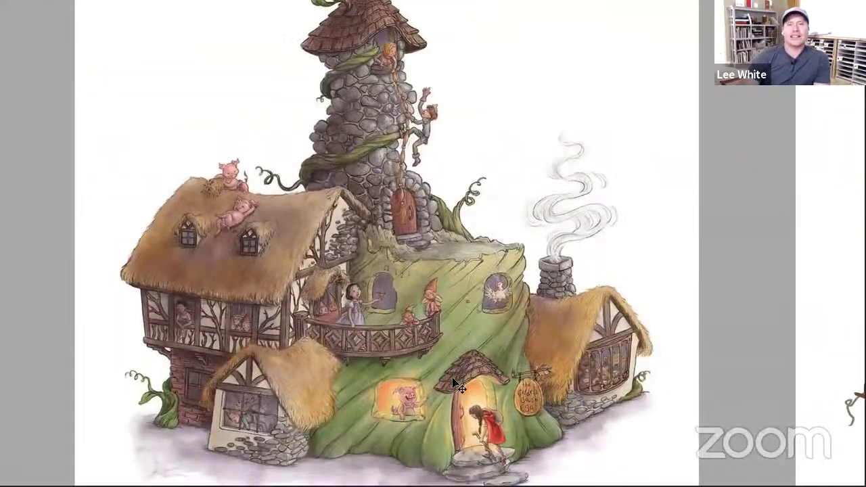
Compare the fairy-tale inn's balcony and goose window up close with the illustration as a whole
scroll(458, 384, "down", 1)
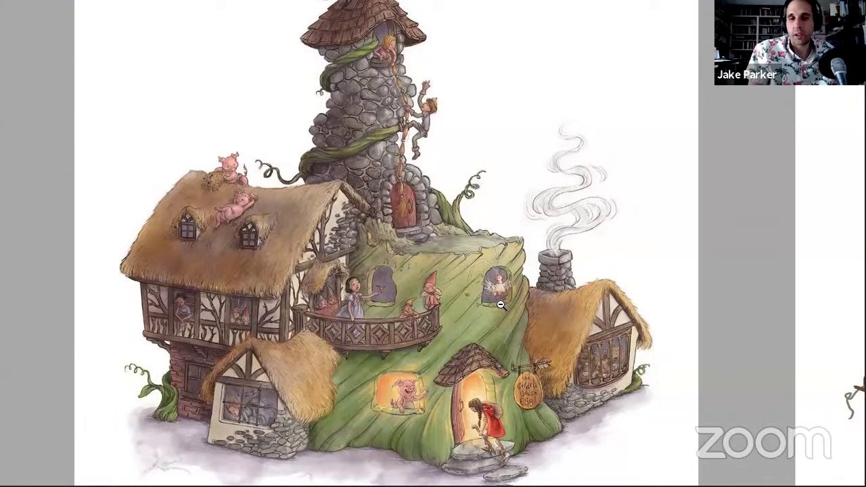
scroll(500, 304, "down", 2)
scroll(477, 288, "down", 1)
scroll(467, 298, "up", 3)
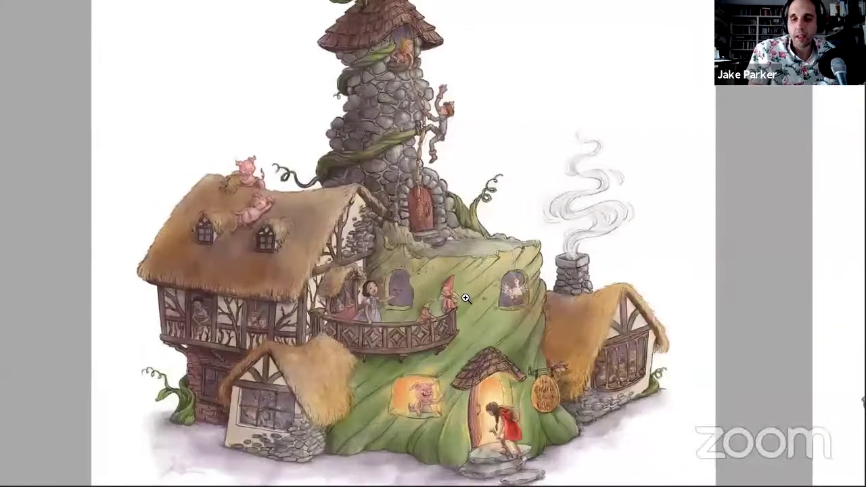
scroll(465, 298, "up", 3)
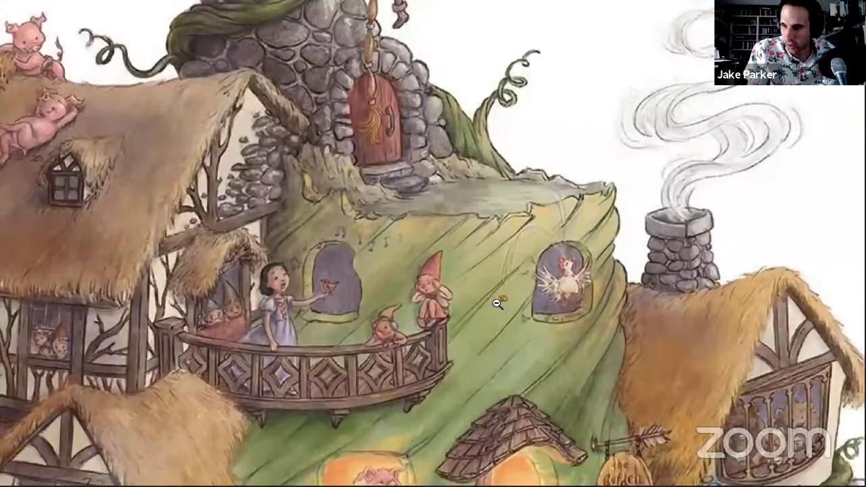
scroll(496, 304, "down", 3)
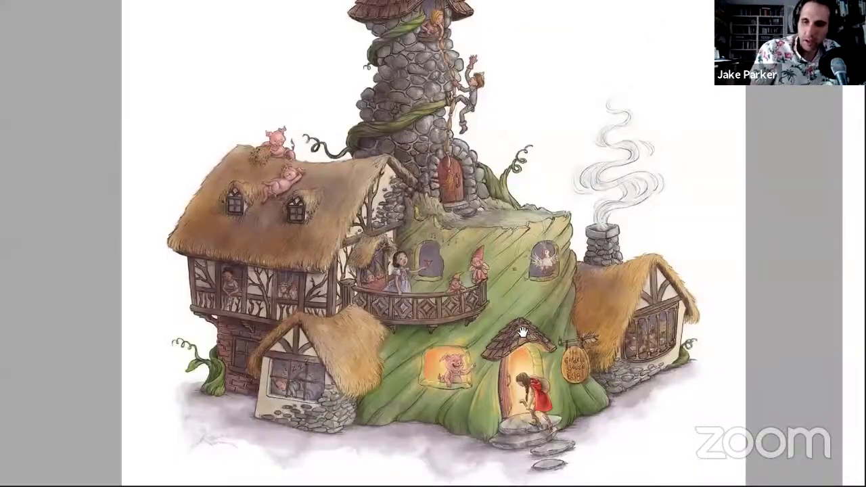
scroll(474, 308, "down", 2)
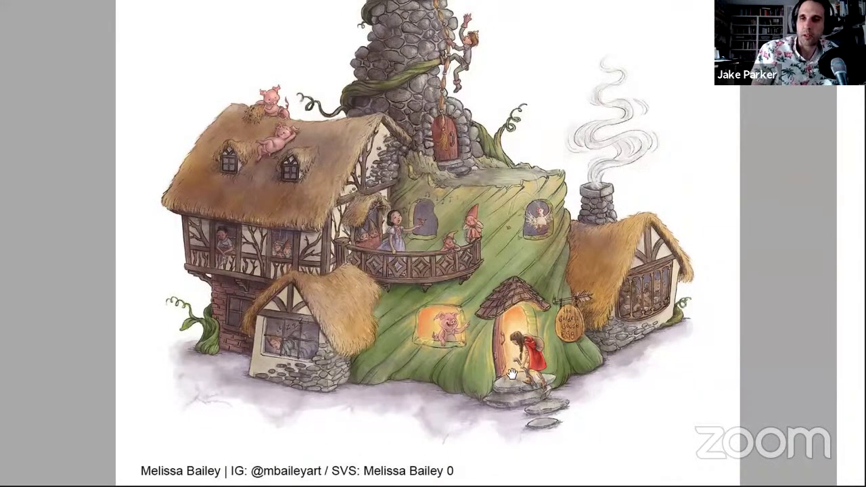
Examine the neighbouring Squash Inn illustration, from the mole on the swing down to the fire demon at the window
left_click_drag(487, 335, 345, 345)
left_click_drag(592, 328, 442, 331)
left_click_drag(852, 329, 459, 358)
scroll(444, 329, "down", 3)
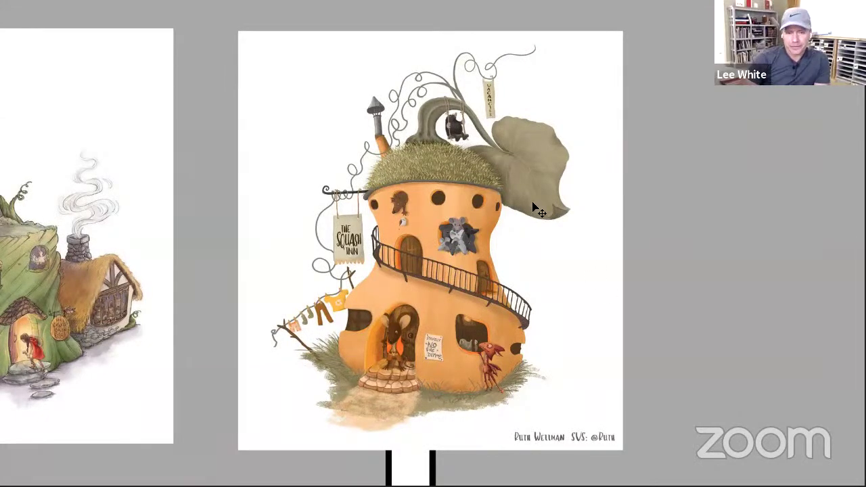
left_click(465, 134)
left_click(466, 134)
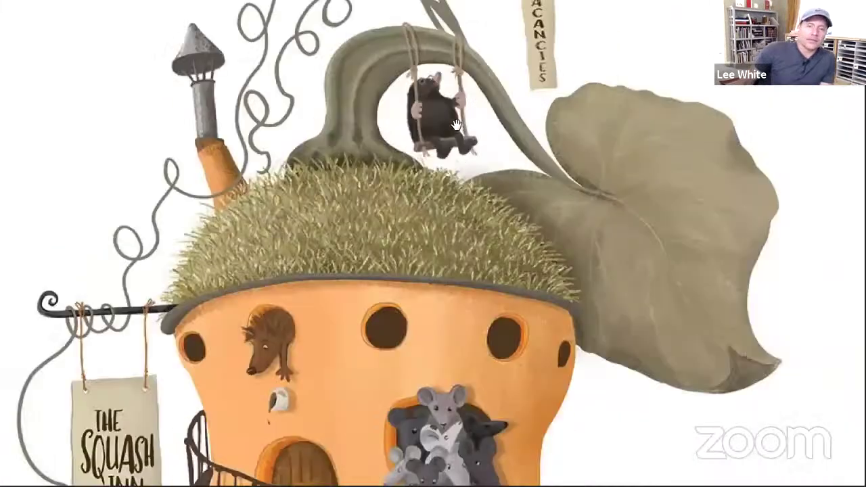
left_click_drag(466, 134, 469, 169)
left_click_drag(354, 445, 401, 316)
scroll(319, 260, "down", 8)
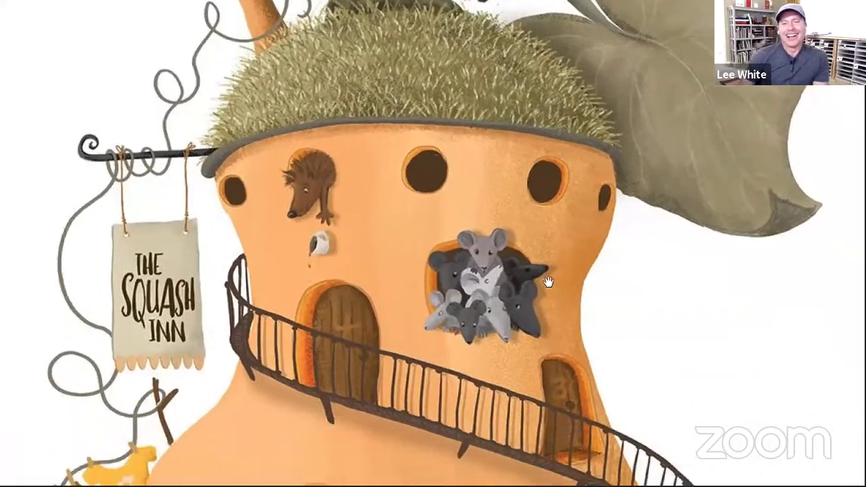
scroll(567, 413, "down", 5)
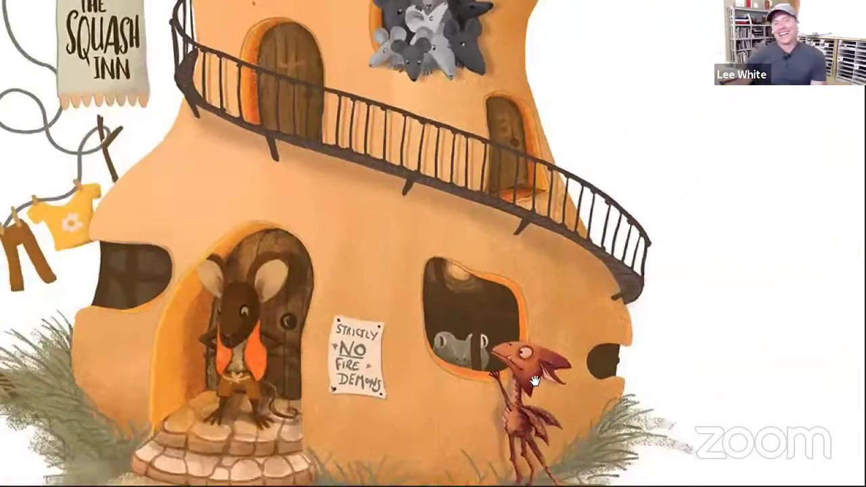
Study the Squash Inn's sign, clothesline and spiral walkway, and review the whole illustration
left_click_drag(258, 334, 468, 481)
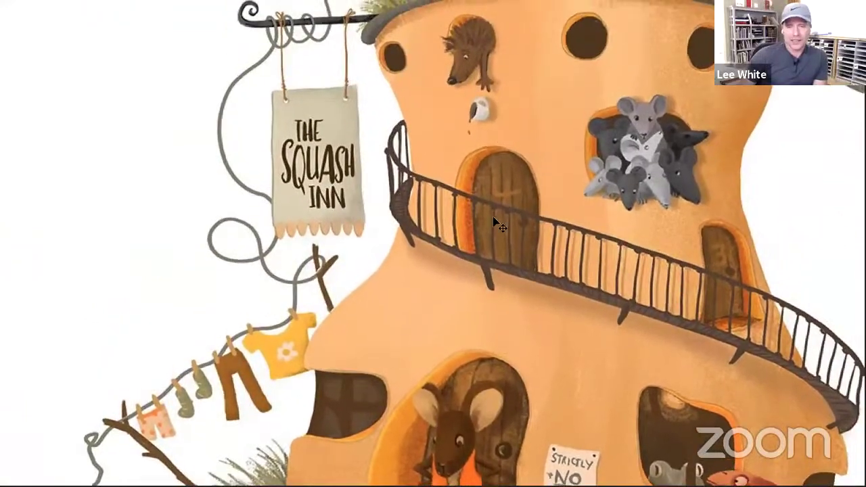
left_click_drag(597, 267, 559, 228)
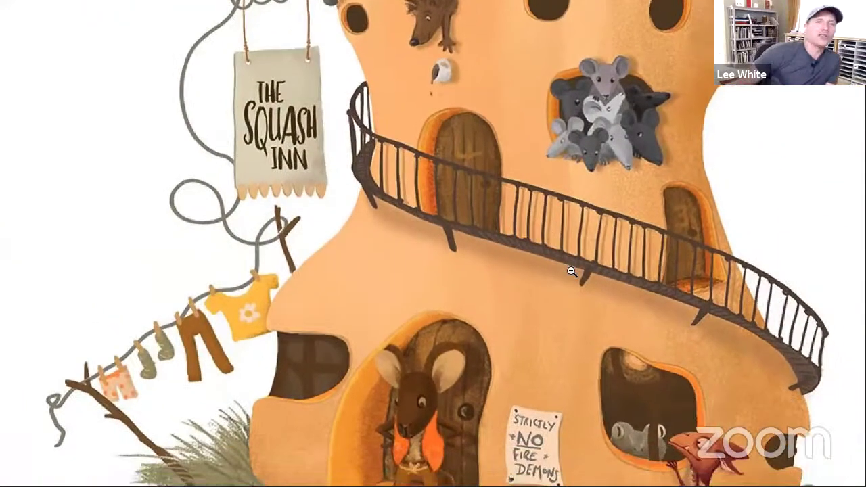
left_click_drag(580, 269, 578, 206)
scroll(577, 206, "up", 8)
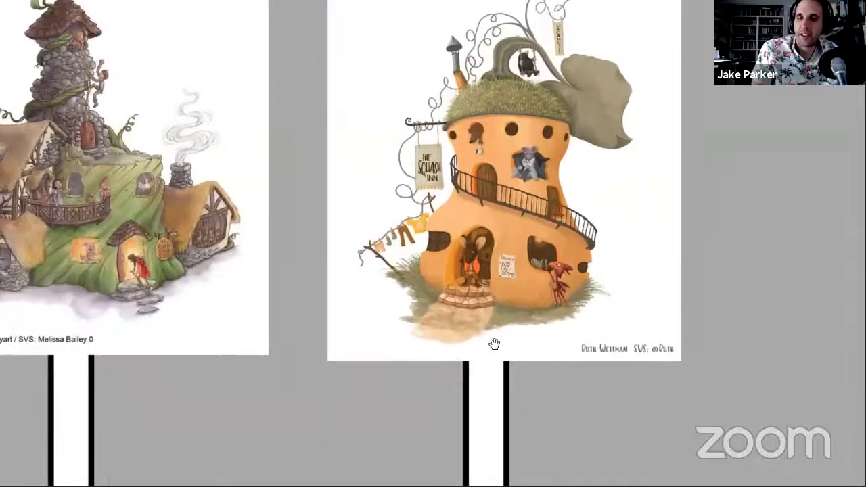
left_click_drag(595, 236, 528, 337)
left_click_drag(464, 336, 486, 321)
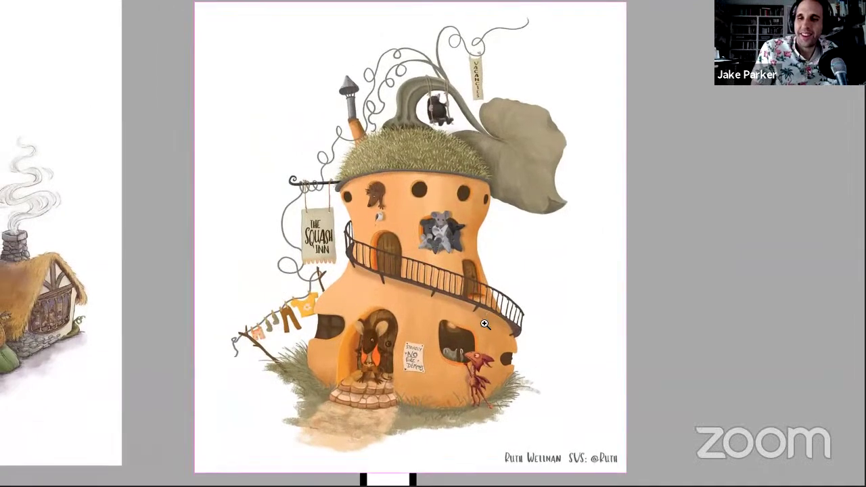
left_click(485, 322)
left_click(485, 323, "alt")
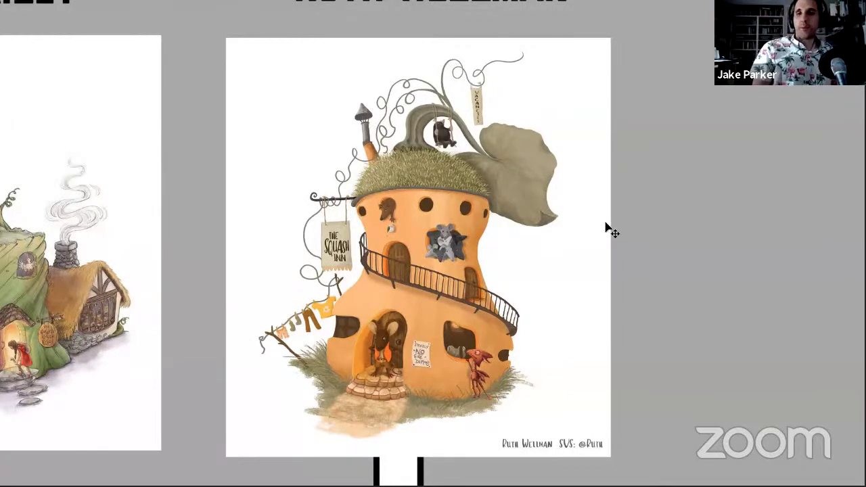
Move the fairy-tale inn illustration from slot A down into the next-round bracket slot beside the mossy-roofed inn
left_click_drag(578, 236, 837, 233)
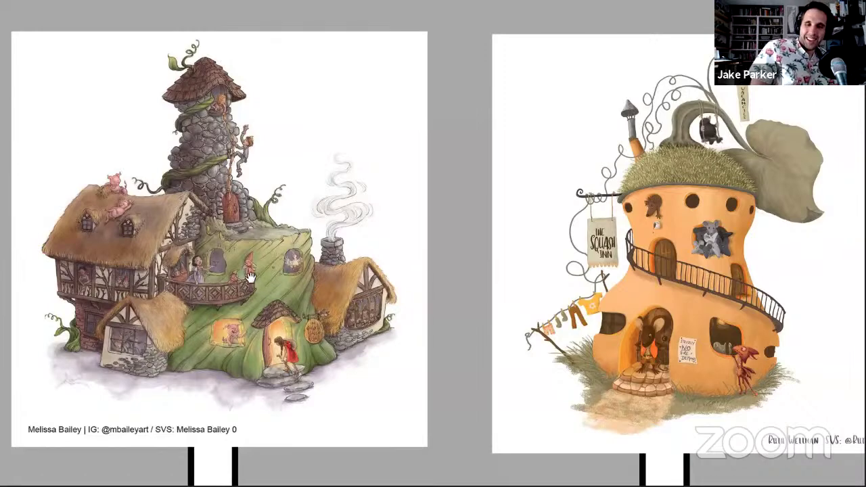
scroll(254, 274, "down", 3)
scroll(359, 196, "down", 2)
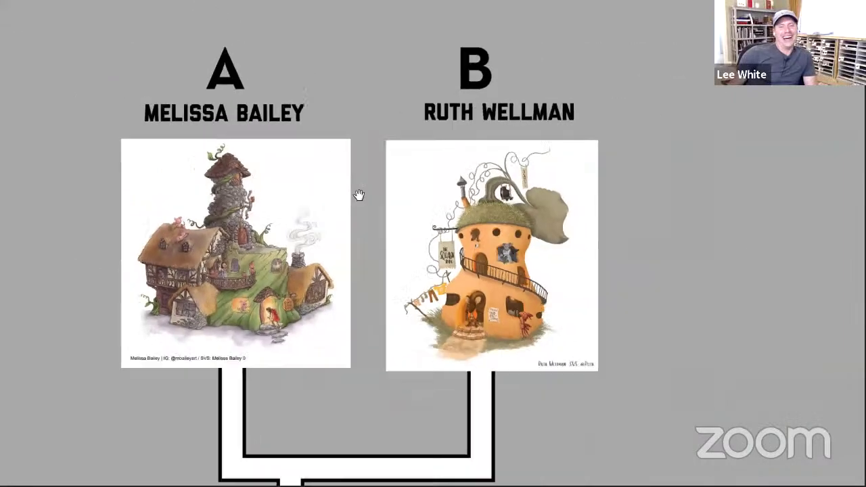
scroll(359, 195, "down", 1)
left_click_drag(359, 196, 443, 113)
left_click_drag(311, 169, 316, 375)
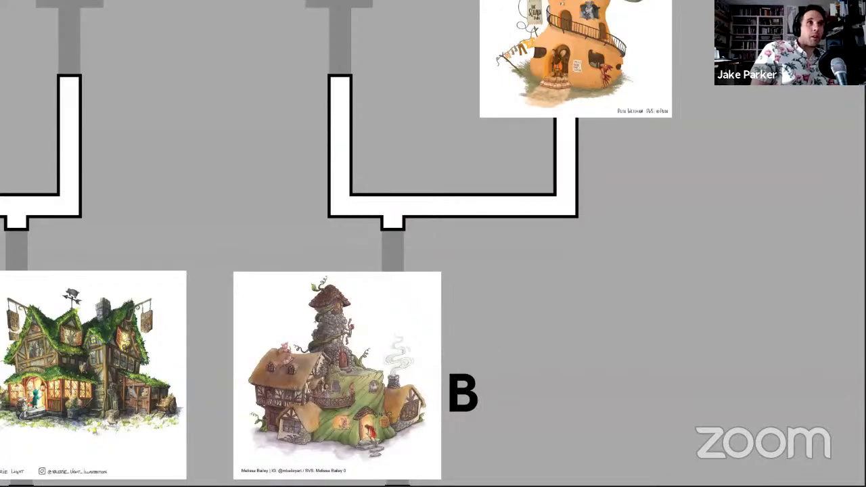
Review the Squash Inn illustration again, inspecting its doorway, notice and fire demon up close
left_click_drag(546, 191, 406, 420)
key("ctrl+plus")
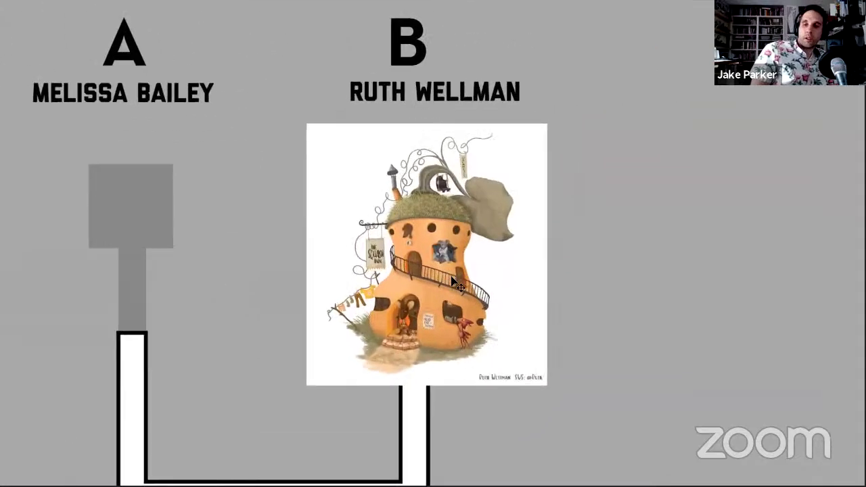
scroll(452, 276, "up", 1)
scroll(425, 275, "up", 2)
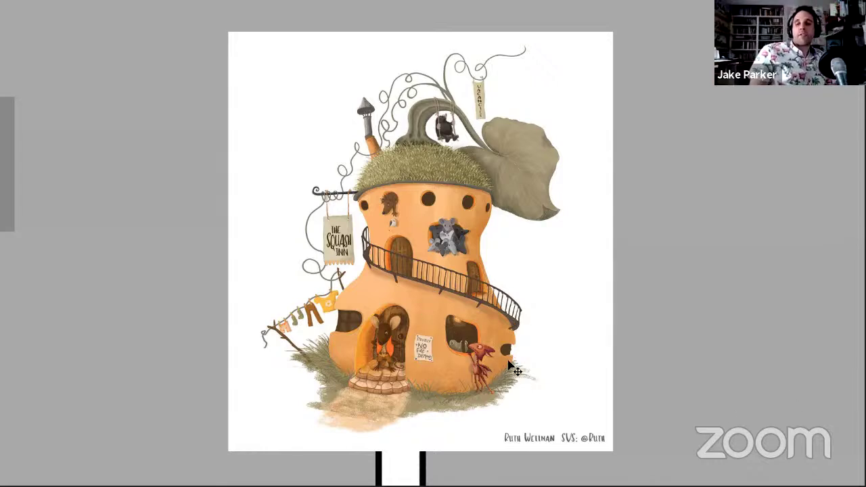
left_click(428, 346)
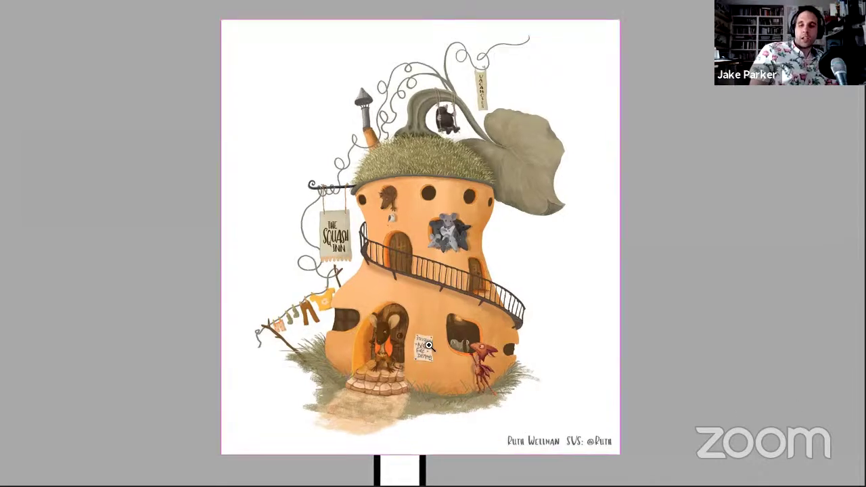
left_click_drag(429, 345, 319, 297)
scroll(202, 325, "down", 3)
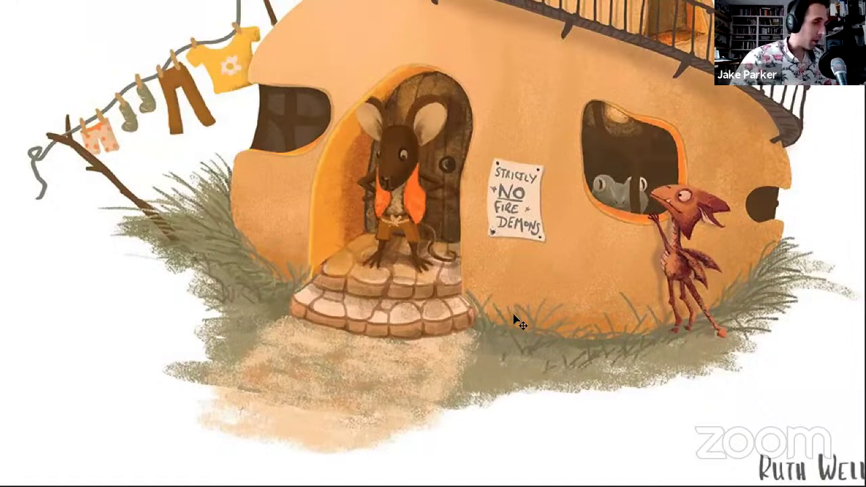
Add a new layer and paint white grass-blade shapes into the lower edge of the grass between the path and the fire demon
key("Tab")
scroll(825, 238, "up", 8)
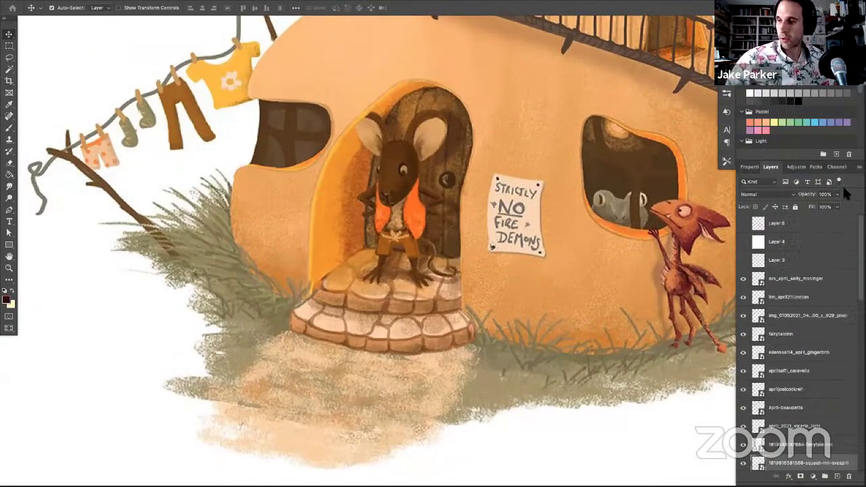
left_click(823, 224)
key("ctrl+shift+alt+n")
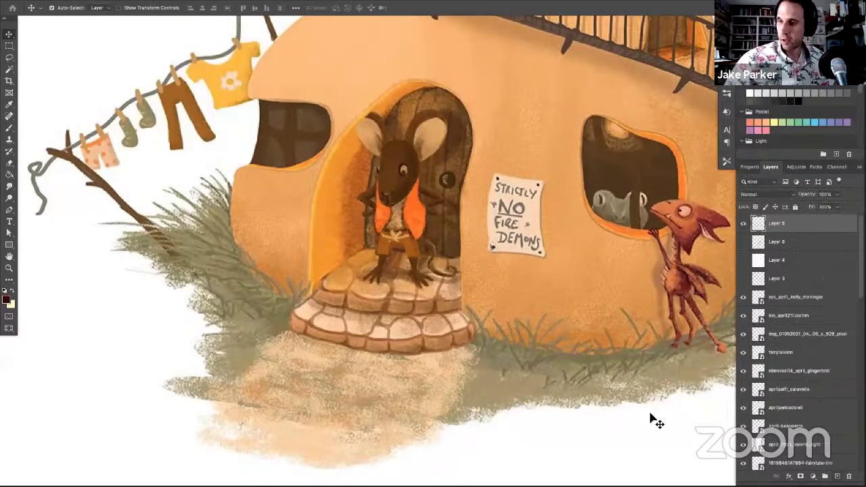
key("b")
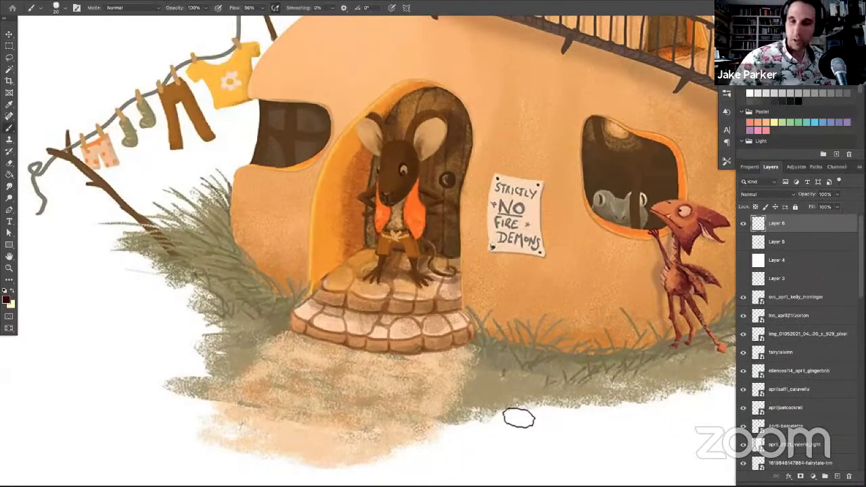
left_click(495, 447, "alt")
mouse_move(482, 427)
left_mouse_down()
mouse_move(420, 406)
mouse_move(534, 441)
mouse_move(534, 410)
left_mouse_up()
mouse_move(578, 429)
left_mouse_down()
mouse_move(582, 406)
mouse_move(616, 386)
left_mouse_up()
left_click_drag(638, 414, 636, 389)
Paint white grass-blade shapes into the outer grass edge below the clothesline pole, down to the start of the path
mouse_move(309, 372)
left_mouse_down()
mouse_move(321, 342)
mouse_move(311, 301)
left_mouse_up()
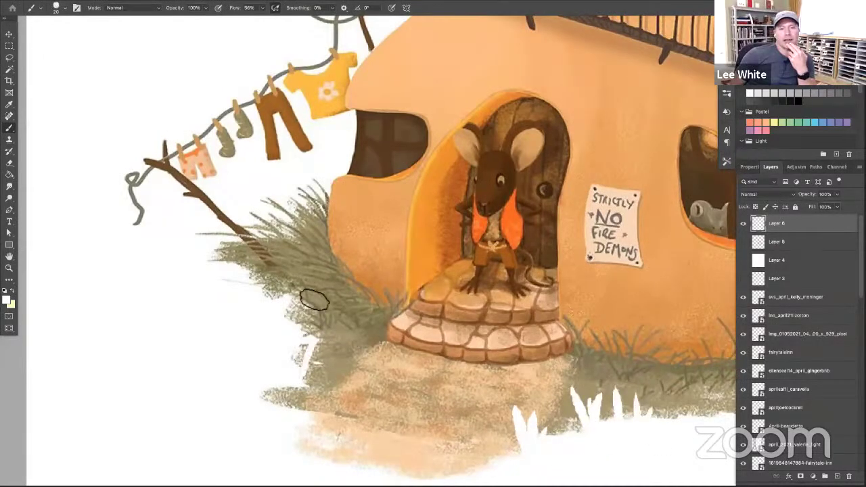
left_click_drag(294, 333, 301, 284)
left_click_drag(284, 313, 275, 278)
left_click_drag(321, 379, 318, 355)
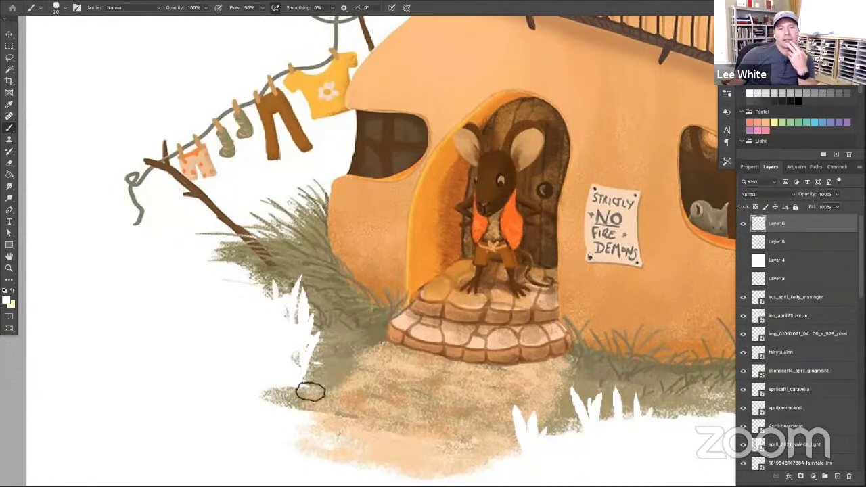
mouse_move(289, 416)
left_mouse_down()
mouse_move(281, 390)
mouse_move(301, 372)
left_mouse_up()
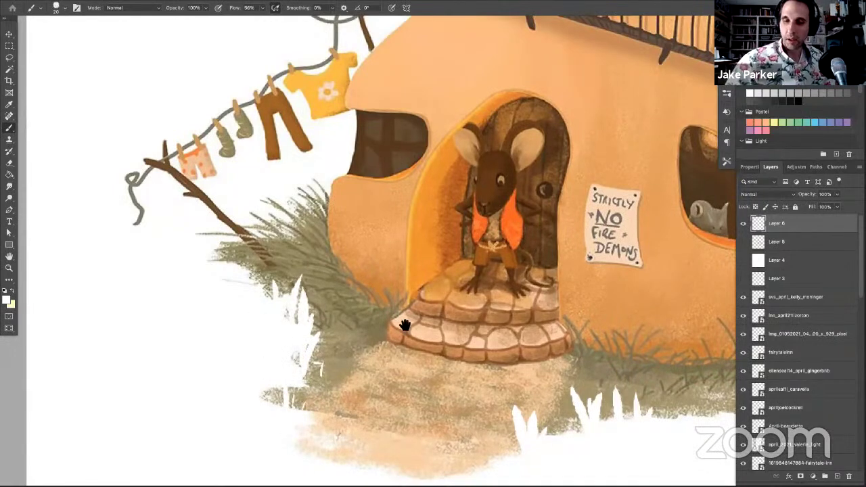
Paint white outlines of paving stones into the lower end of the Squash Inn's path and touch up the neighbouring grass edge
scroll(404, 325, "down", 5)
mouse_move(312, 339)
left_mouse_down()
mouse_move(335, 335)
mouse_move(346, 358)
mouse_move(376, 366)
mouse_move(385, 342)
mouse_move(443, 341)
mouse_move(451, 374)
mouse_move(410, 355)
mouse_move(421, 345)
mouse_move(387, 345)
mouse_move(409, 345)
mouse_move(379, 323)
mouse_move(433, 315)
left_mouse_up()
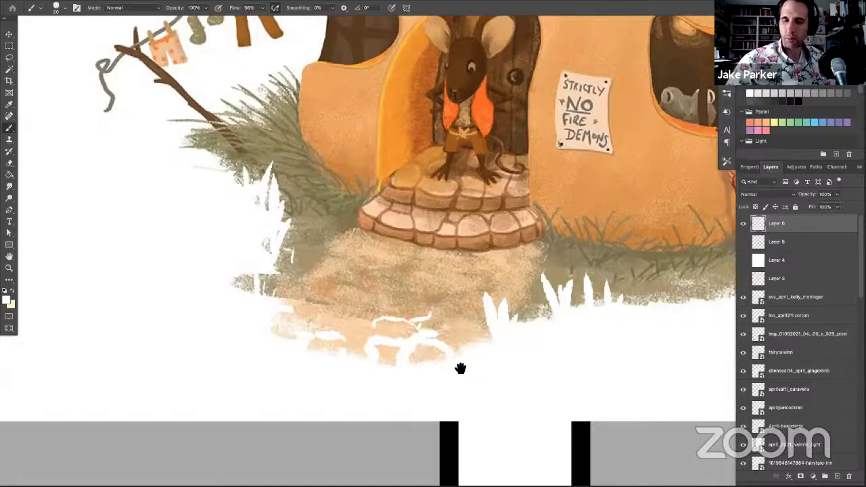
scroll(526, 338, "right", 5)
mouse_move(528, 269)
left_mouse_down()
mouse_move(555, 272)
mouse_move(574, 251)
mouse_move(580, 286)
left_mouse_up()
scroll(526, 341, "down", 5)
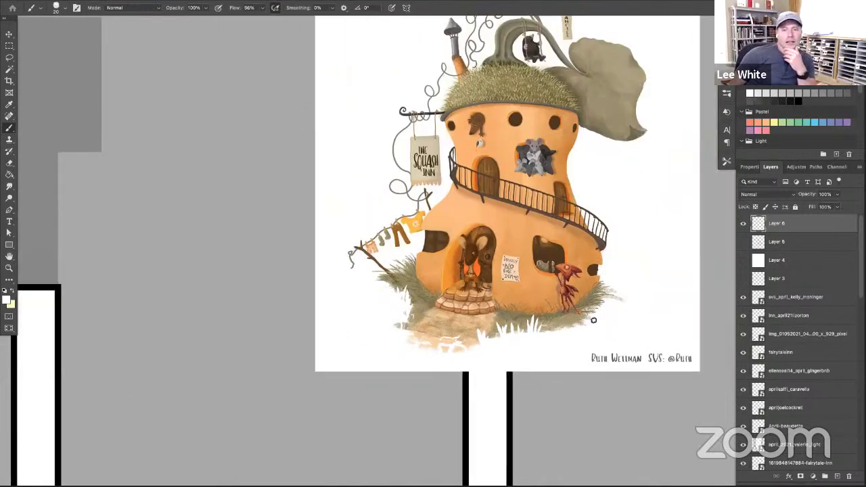
Hide and show the white paint-over layer to compare the Squash Inn with and without the reshaped edges
left_click(742, 224)
left_click(743, 224)
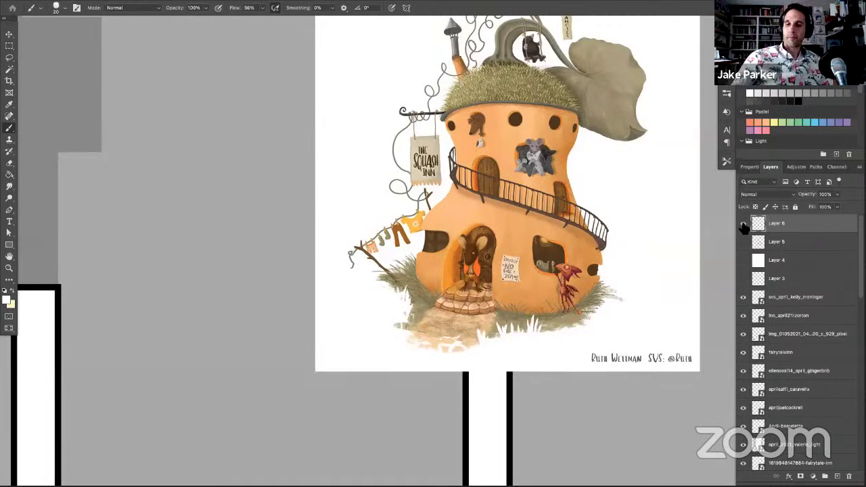
left_click(744, 224)
left_click(743, 224)
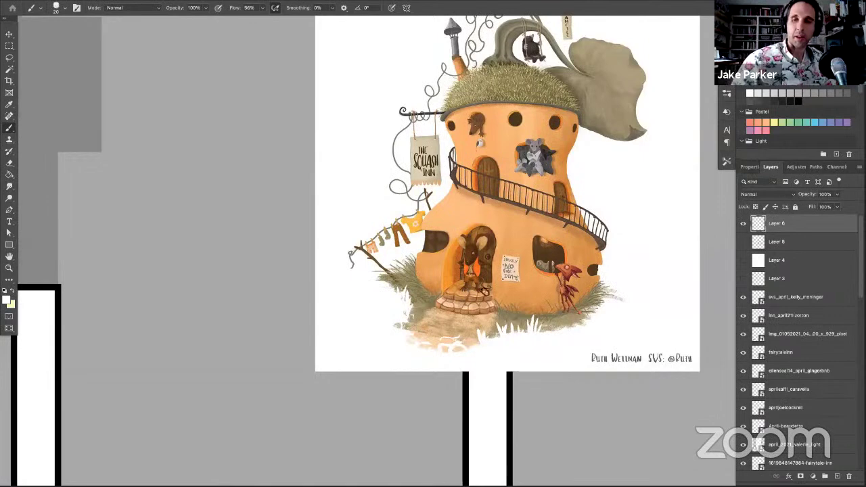
Go to the next bracket pairing and examine the Buzz Inn beehive illustration in slot A beside its competitor
left_click_drag(431, 277, 374, 282)
scroll(379, 284, "down", 10)
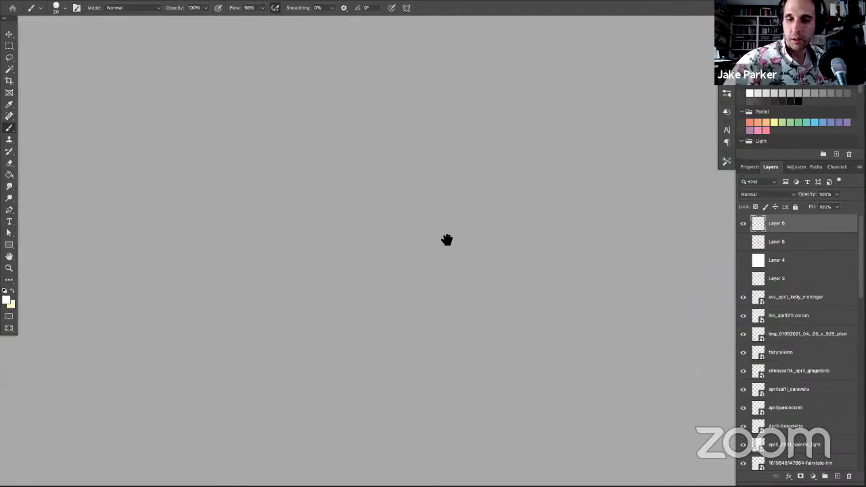
scroll(447, 239, "down", 5)
scroll(475, 174, "down", 10)
scroll(435, 192, "left", 3)
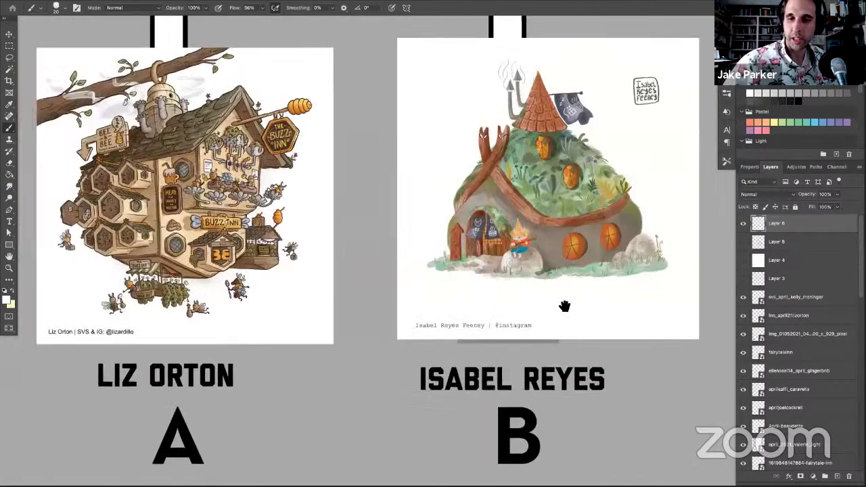
left_click_drag(607, 306, 664, 318)
scroll(663, 314, "up", 2)
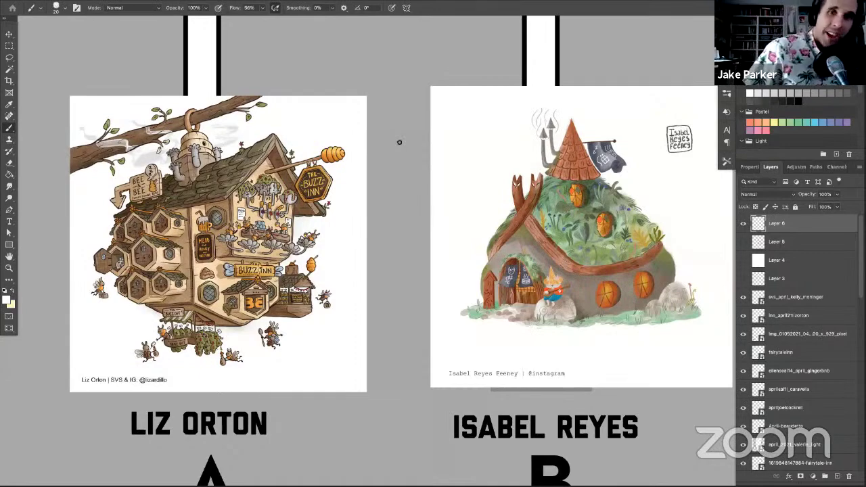
left_click(396, 212, "super")
left_click_drag(365, 238, 431, 205)
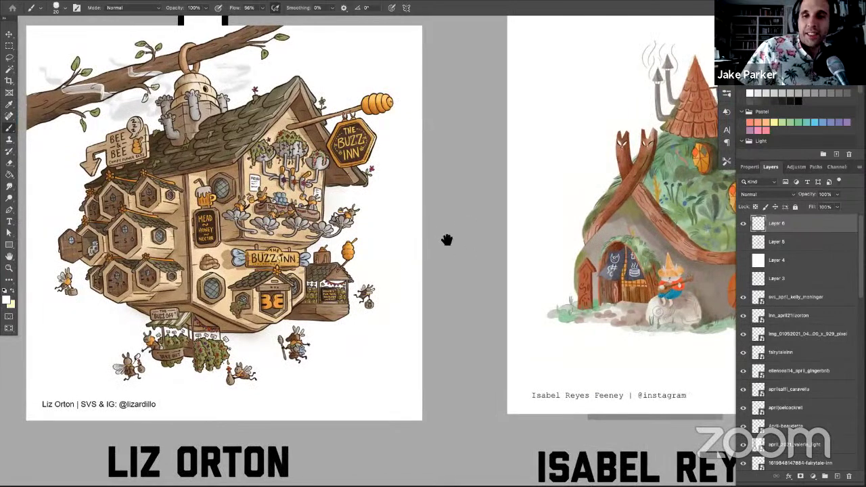
left_click_drag(442, 237, 477, 244)
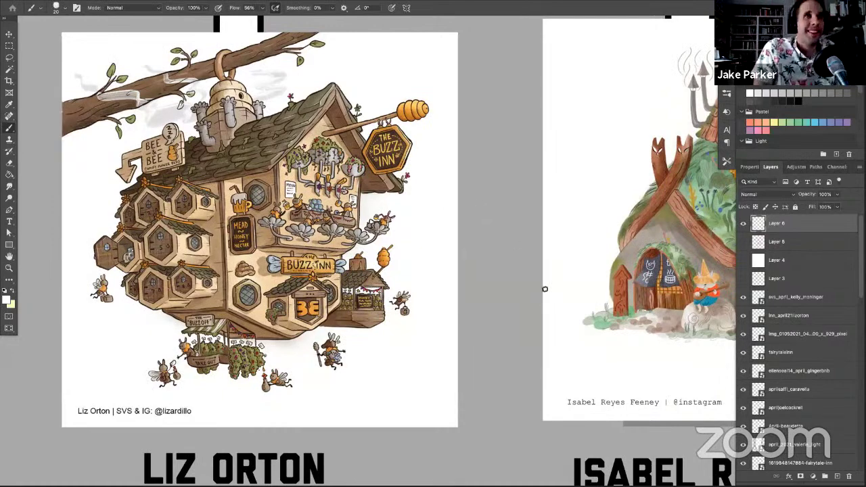
Examine the grass-roofed inn with the cone tower in slot B and compare it with the Buzz Inn without the interface panels
scroll(382, 228, "right", 5)
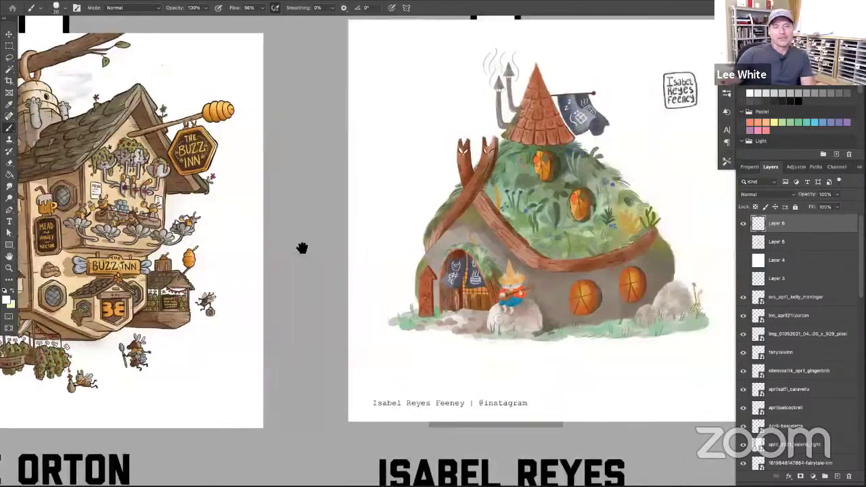
key("Tab")
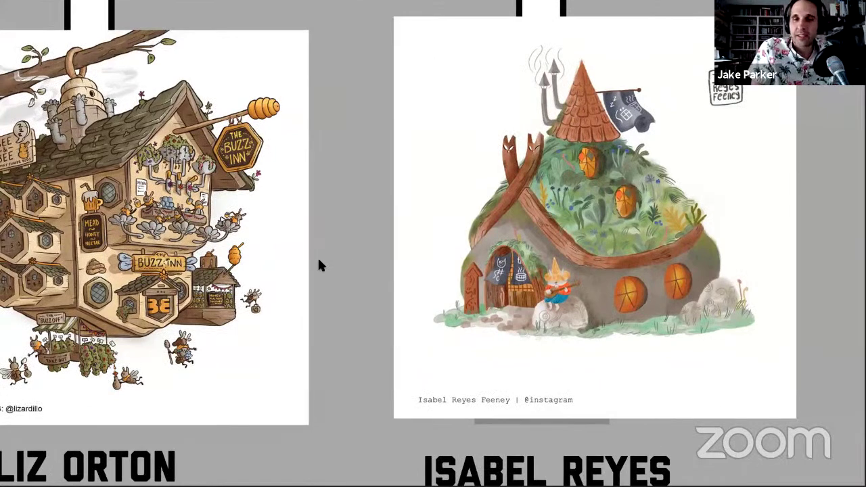
scroll(369, 237, "left", 1)
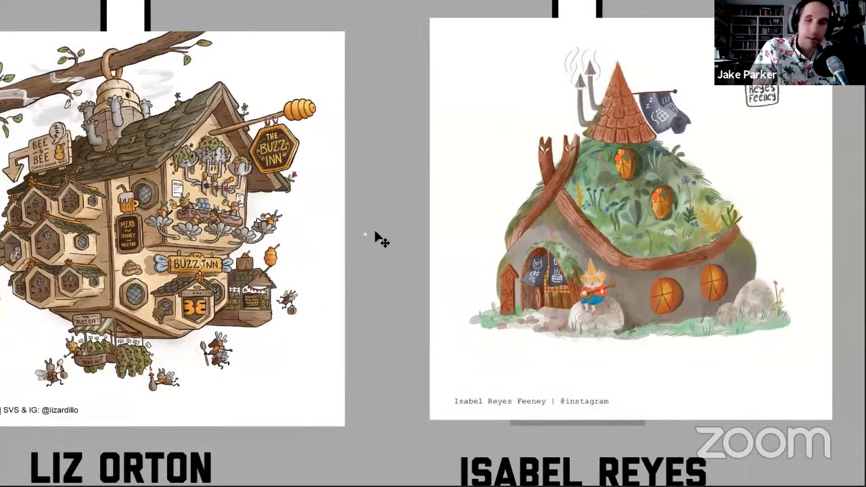
scroll(418, 241, "left", 2)
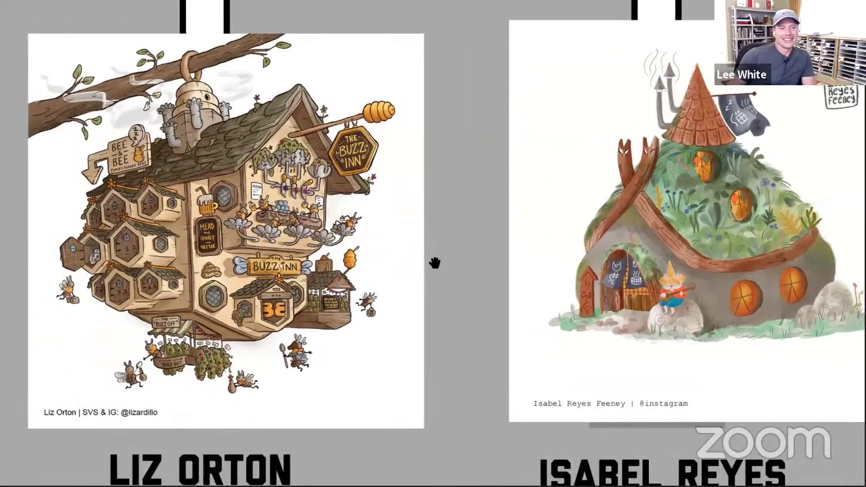
scroll(434, 263, "right", 1)
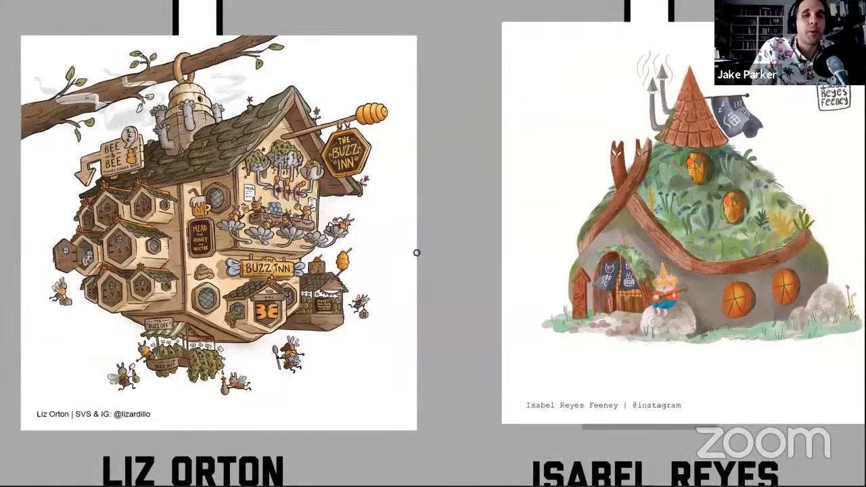
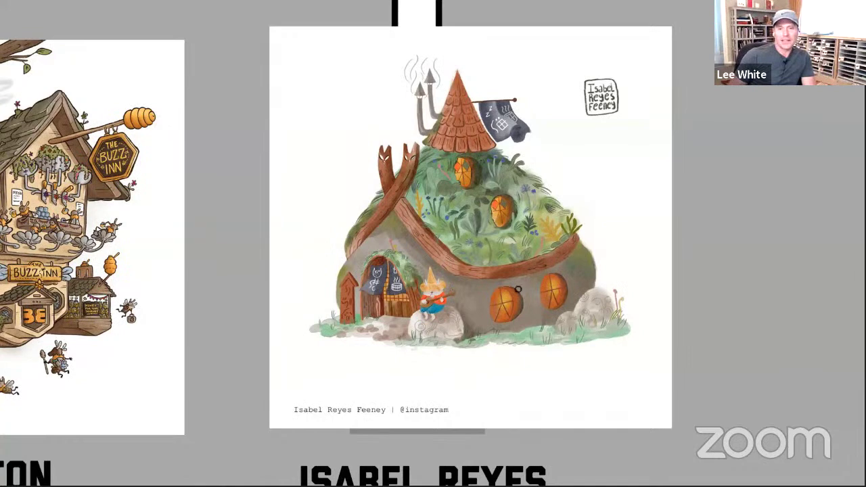
scroll(507, 292, "up", 3)
left_click_drag(510, 244, 506, 321)
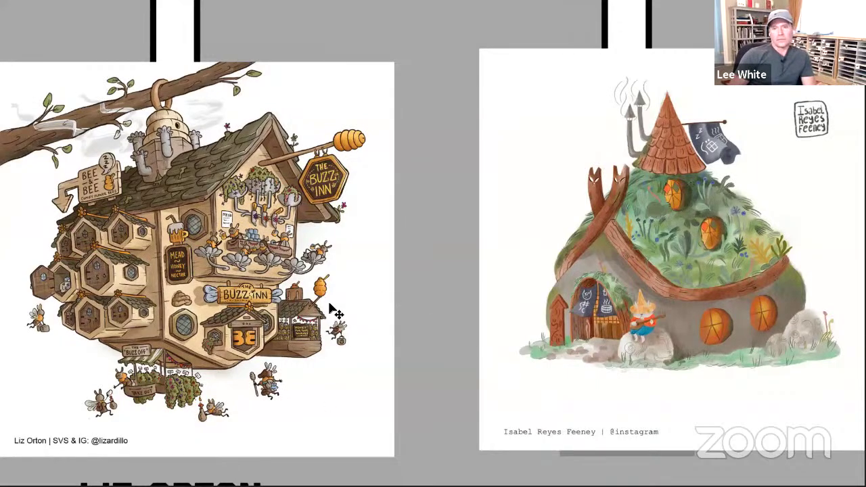
Move the Buzz Inn illustration from slot A up into the next-round slot above the bracket connector
left_click_drag(254, 198, 305, 145)
scroll(267, 243, "down", 3)
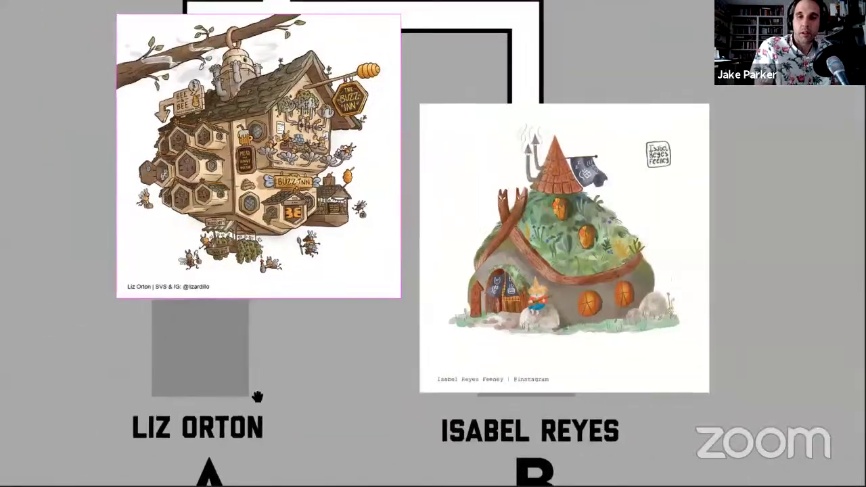
scroll(258, 396, "down", 2)
left_click_drag(264, 394, 281, 140)
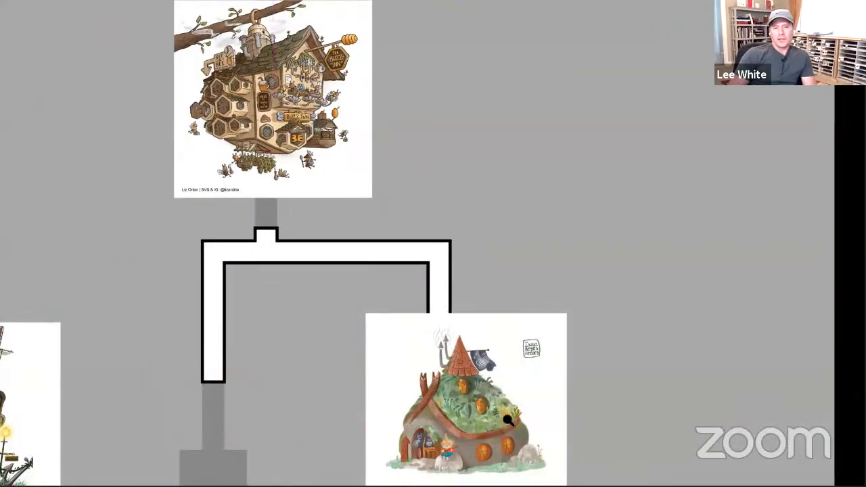
Paint a solid black pointed-dome silhouette in the blank area beside the grass-roofed inn, and try a vertical line through its centre
left_click(506, 419)
left_click(499, 415)
left_click_drag(488, 411, 440, 252)
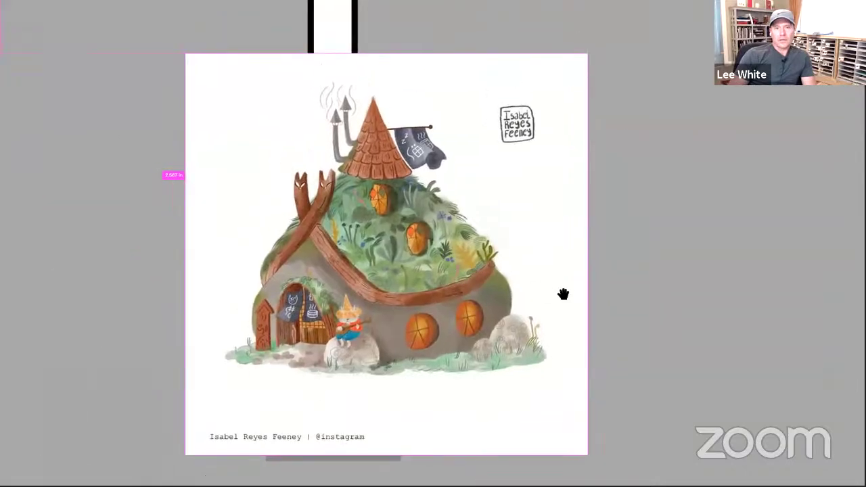
left_click_drag(464, 311, 487, 267)
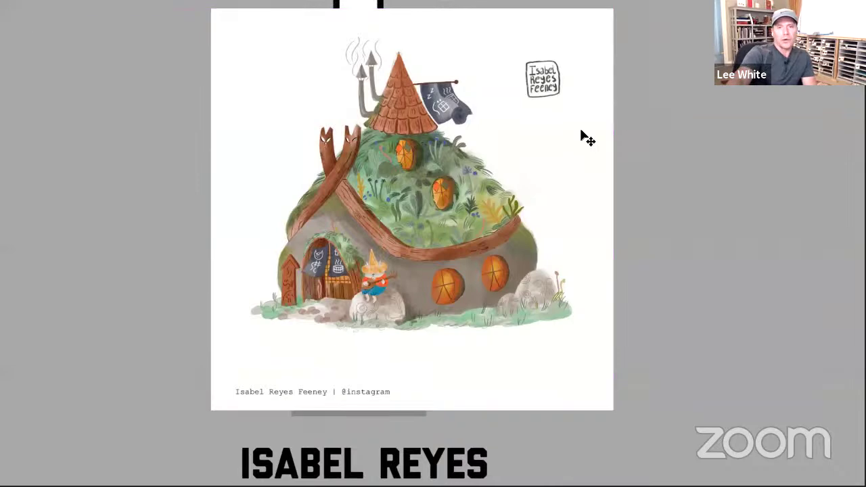
scroll(460, 216, "up", 2)
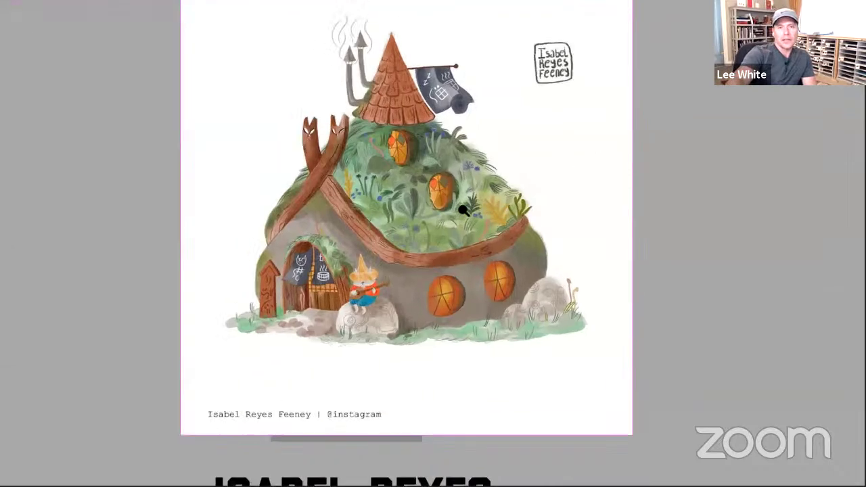
scroll(425, 258, "up", 2)
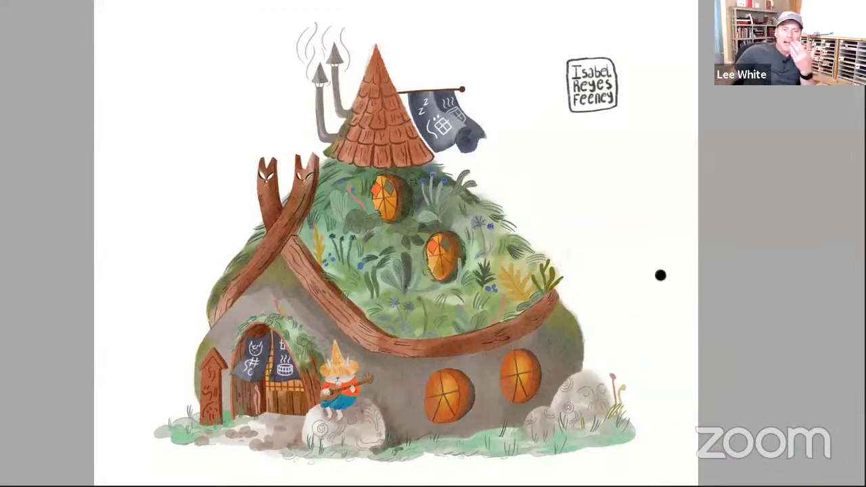
key("Tab")
left_click(789, 226)
key("Tab")
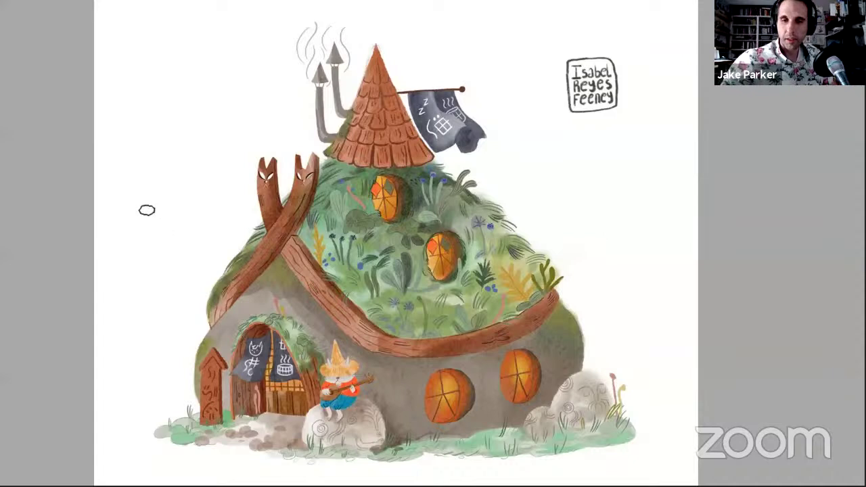
mouse_move(132, 227)
left_mouse_down()
mouse_move(161, 170)
mouse_move(189, 226)
left_mouse_up()
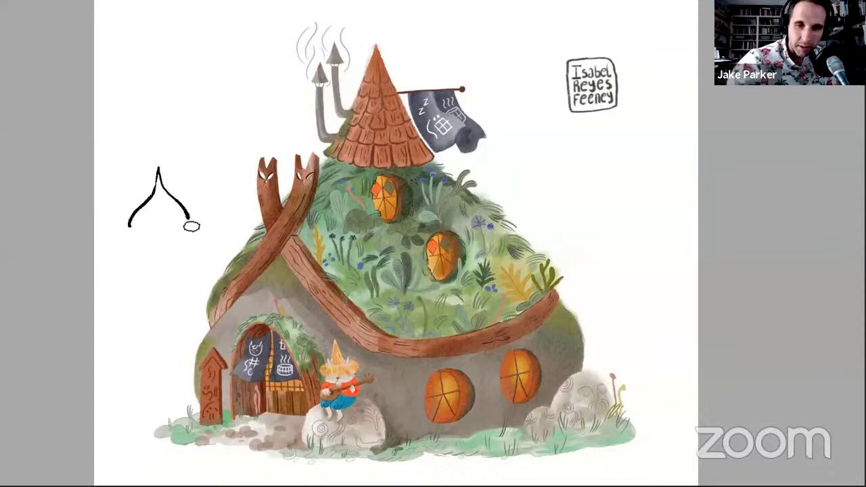
mouse_move(131, 228)
left_mouse_down()
mouse_move(176, 232)
mouse_move(190, 214)
mouse_move(159, 172)
mouse_move(135, 226)
mouse_move(152, 203)
mouse_move(189, 218)
mouse_move(140, 229)
mouse_move(154, 209)
left_mouse_up()
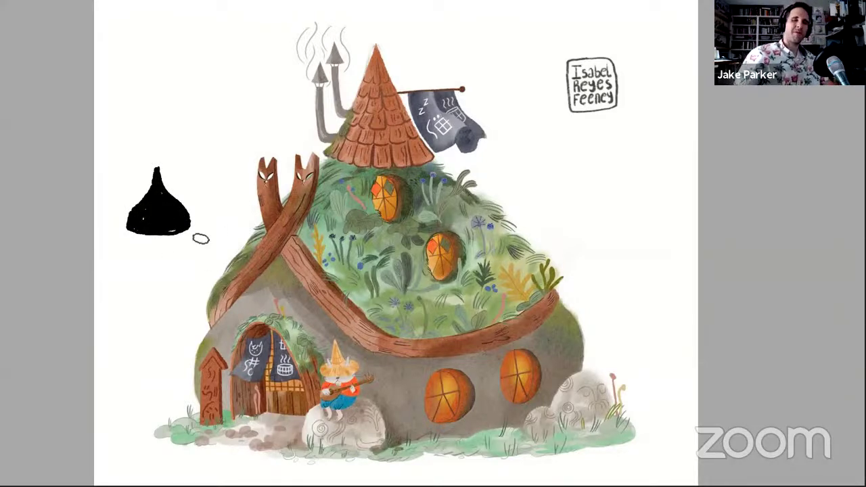
left_click_drag(156, 140, 156, 277)
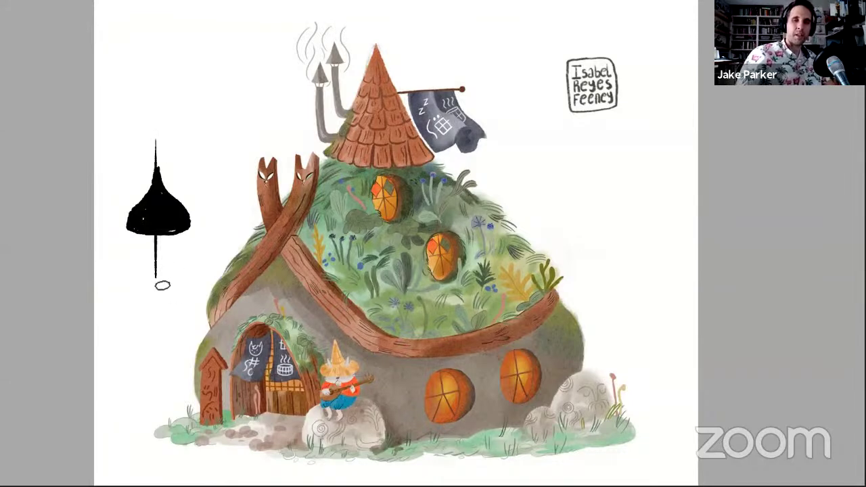
key("ctrl+z")
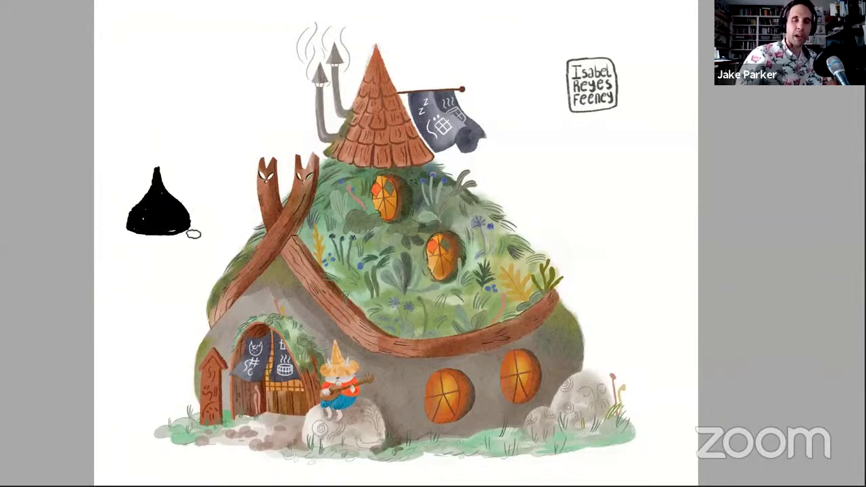
Paint two more black silhouettes: a lopsided peak above the first, and a cone-topped dome with a small side shape below it
mouse_move(186, 127)
left_mouse_down()
mouse_move(120, 121)
mouse_move(122, 97)
mouse_move(173, 72)
left_mouse_up()
mouse_move(174, 56)
left_mouse_down()
mouse_move(188, 125)
mouse_move(177, 59)
mouse_move(117, 115)
left_mouse_up()
mouse_move(178, 68)
left_mouse_down()
mouse_move(201, 96)
mouse_move(201, 128)
left_mouse_up()
mouse_move(192, 78)
left_mouse_down()
mouse_move(202, 125)
mouse_move(126, 115)
mouse_move(152, 93)
mouse_move(169, 115)
mouse_move(182, 88)
mouse_move(188, 123)
left_mouse_up()
left_click_drag(118, 96, 112, 106)
left_click_drag(158, 138, 158, 139)
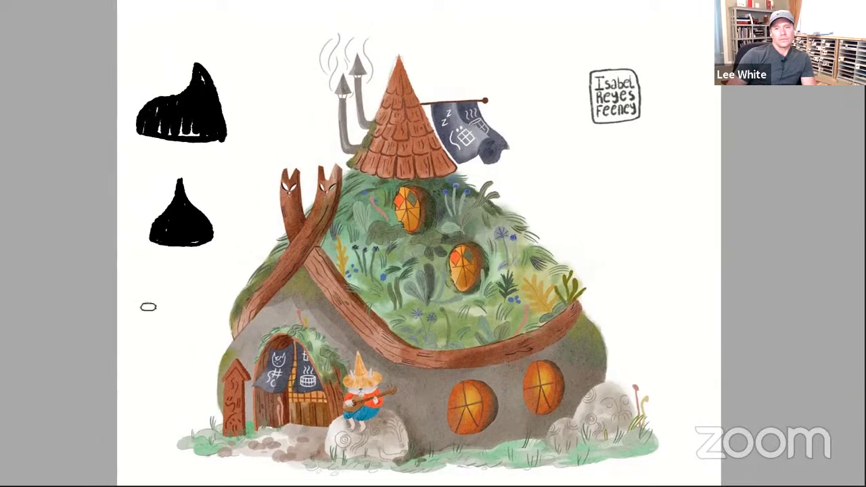
mouse_move(130, 330)
left_mouse_down()
mouse_move(154, 295)
mouse_move(155, 273)
mouse_move(177, 335)
mouse_move(166, 342)
mouse_move(194, 308)
mouse_move(199, 333)
mouse_move(188, 321)
mouse_move(197, 323)
left_mouse_up()
mouse_move(155, 291)
left_mouse_down()
mouse_move(158, 319)
mouse_move(137, 330)
mouse_move(169, 293)
mouse_move(150, 261)
mouse_move(155, 284)
mouse_move(138, 335)
mouse_move(159, 333)
mouse_move(174, 315)
left_mouse_up()
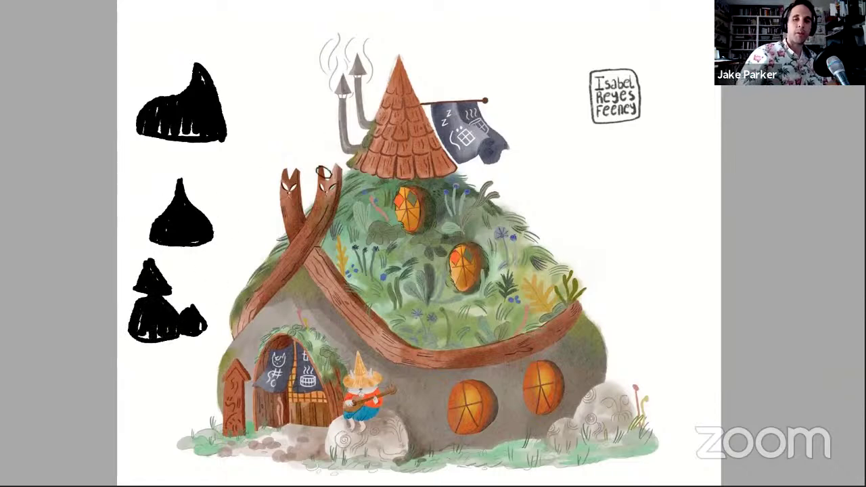
Add thin spires, a small side block and a brimmed cone top in black to the middle dome silhouette
left_click_drag(196, 187, 207, 208)
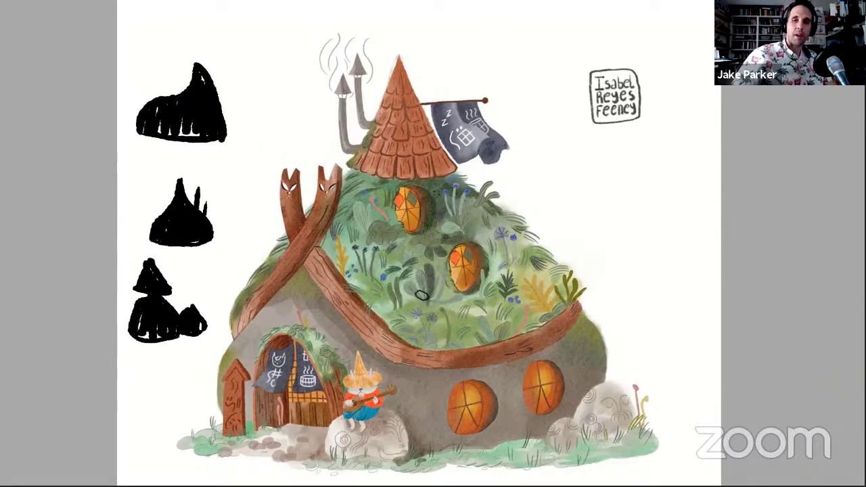
left_click_drag(157, 204, 150, 227)
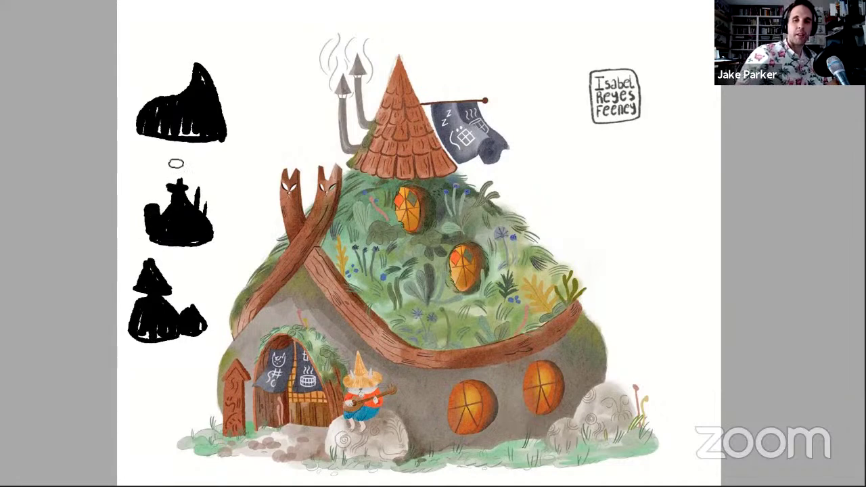
left_click_drag(174, 164, 187, 188)
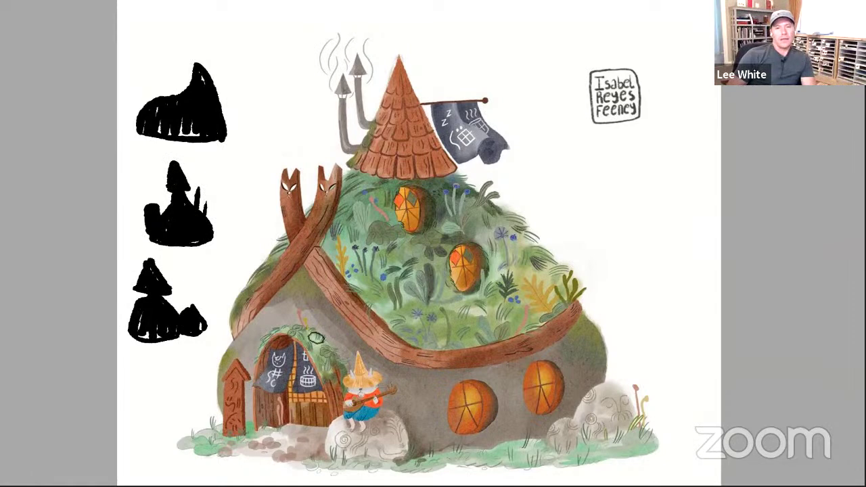
Erase round window holes of varying sizes from the middle silhouette and the lopsided peak silhouette above it
left_click(318, 340, "alt")
left_click_drag(375, 389, 370, 344)
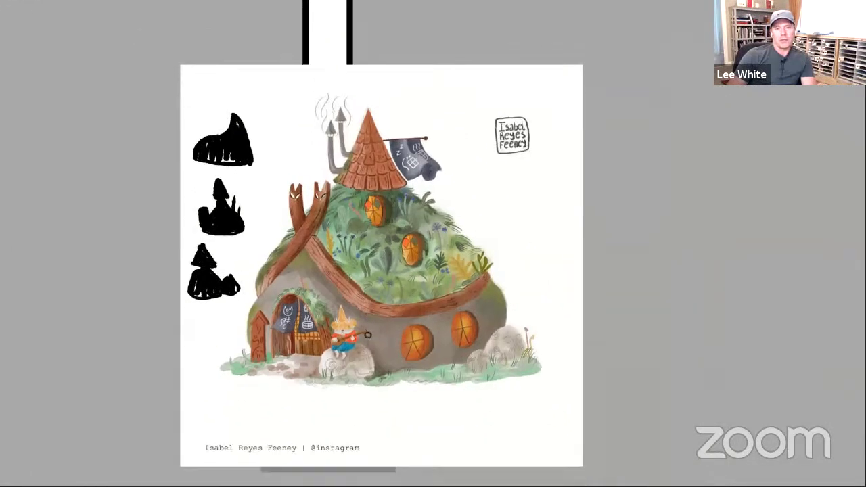
key("e")
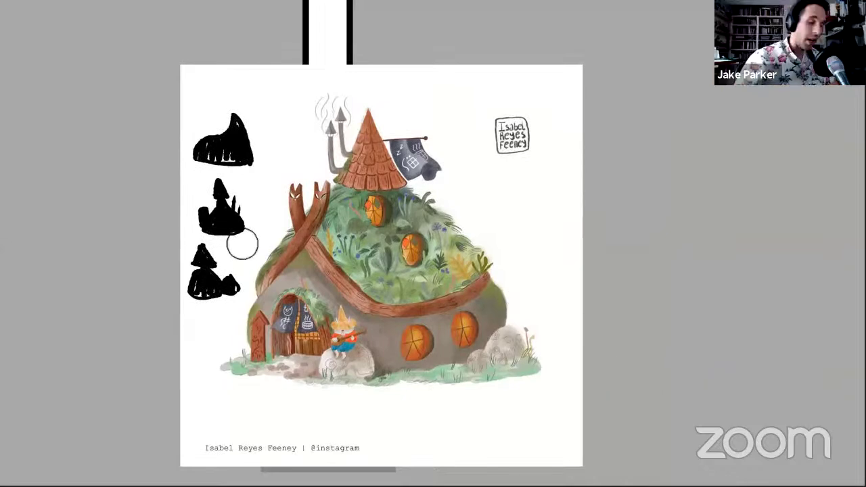
left_click(212, 227)
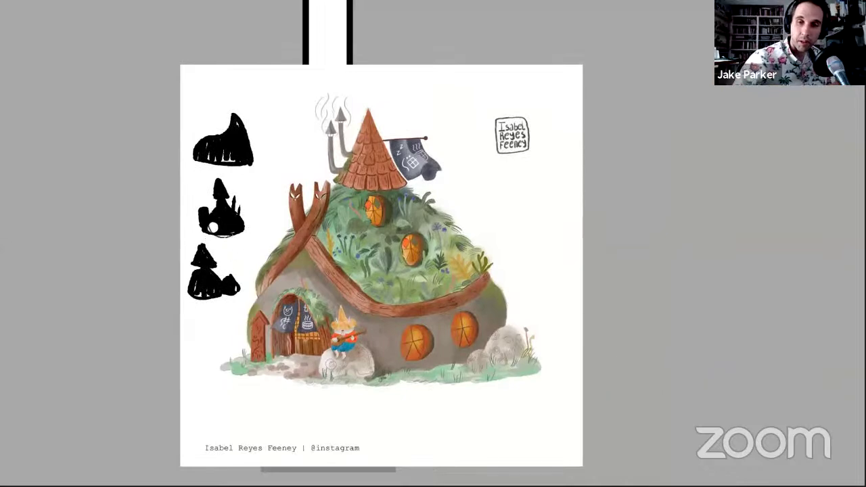
left_click(218, 218)
left_click(224, 215)
left_click(223, 225)
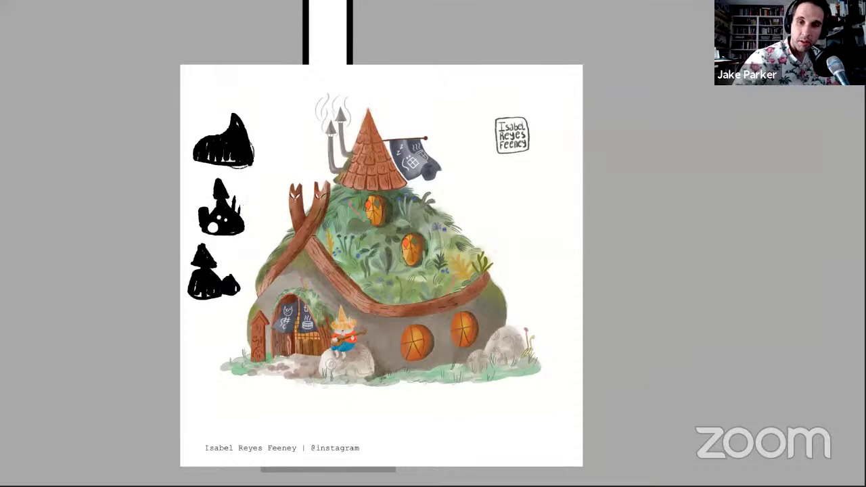
left_click(240, 150)
left_click(215, 146)
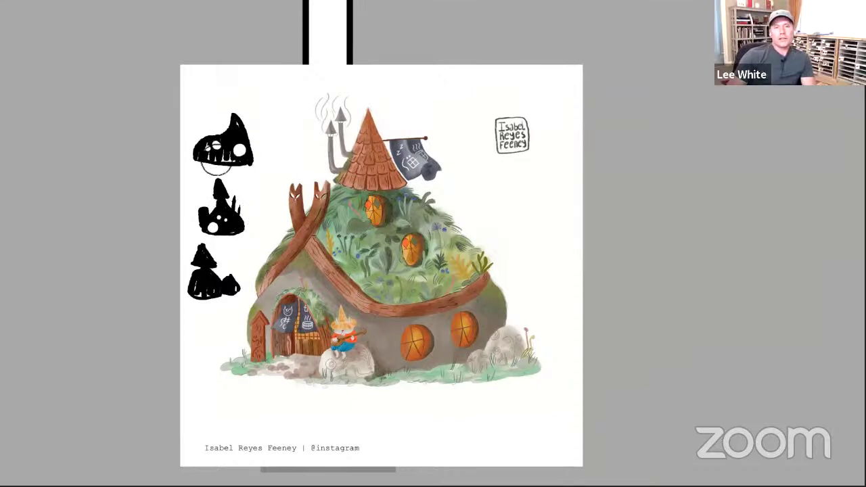
left_click(202, 155)
Bring the matchup between the teal-roofed tavern in slot A and the ship inn in slot B into view for comparison
key("space")
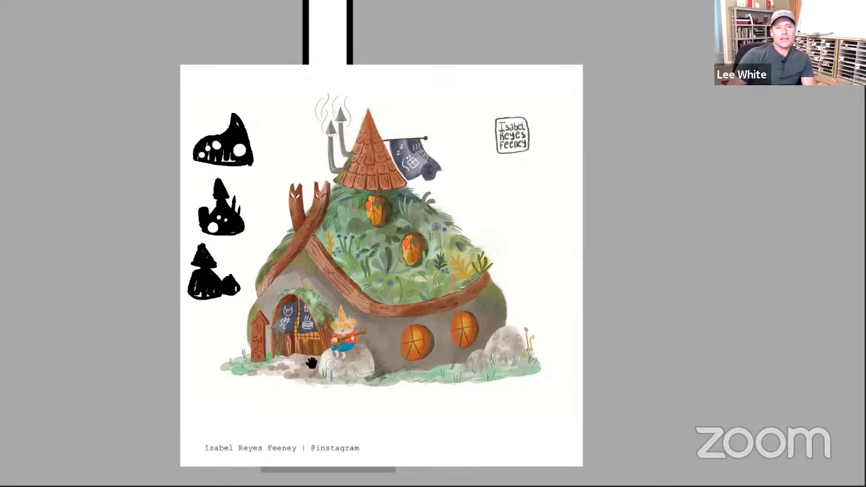
left_click_drag(311, 364, 655, 350)
left_click_drag(456, 372, 744, 338)
left_click_drag(469, 348, 406, 390)
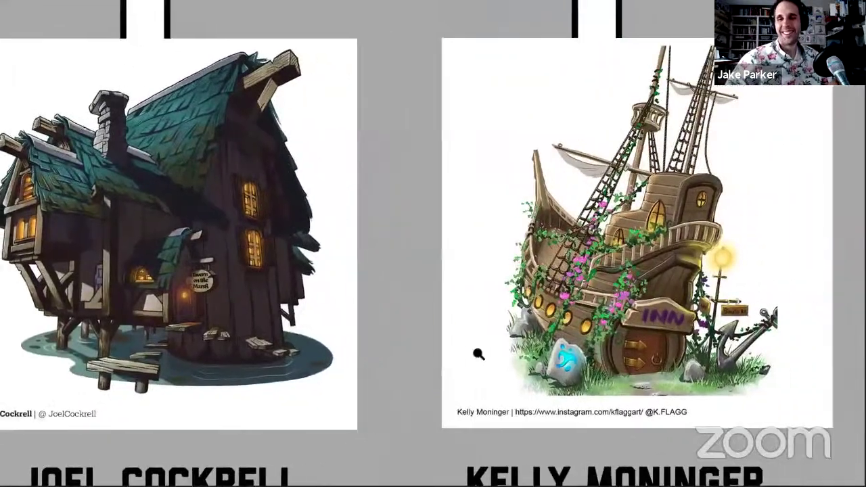
left_click(481, 353, "ctrl+alt")
left_click_drag(482, 327, 475, 318)
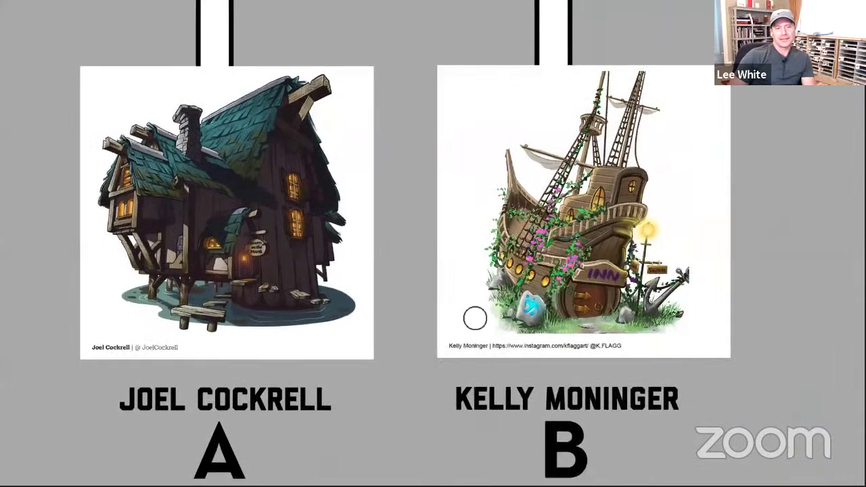
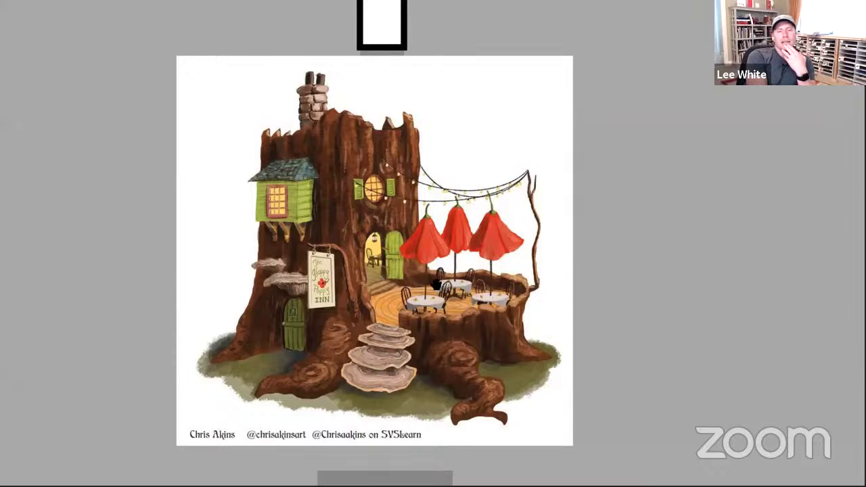
Add a new layer above all others for the moss-roofed inn paint-over and set the Brush to a pinkish red from the Pure swatches
left_click_drag(509, 81, 514, 239)
key("Tab")
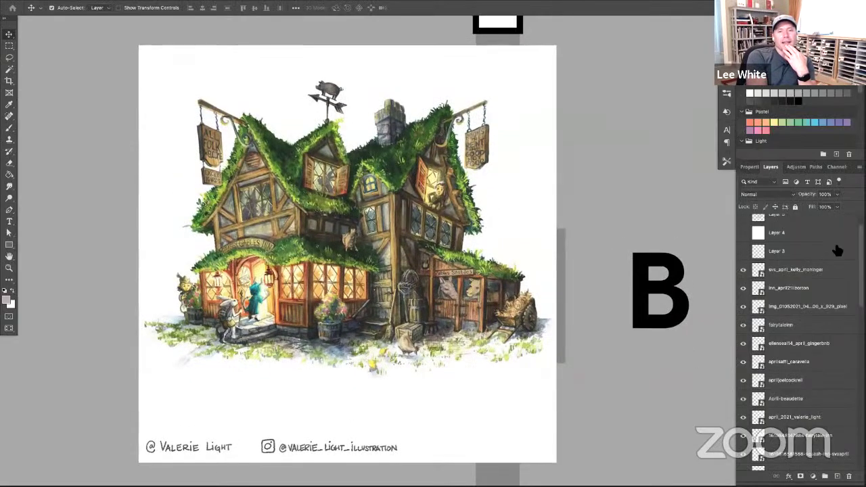
left_click(762, 223)
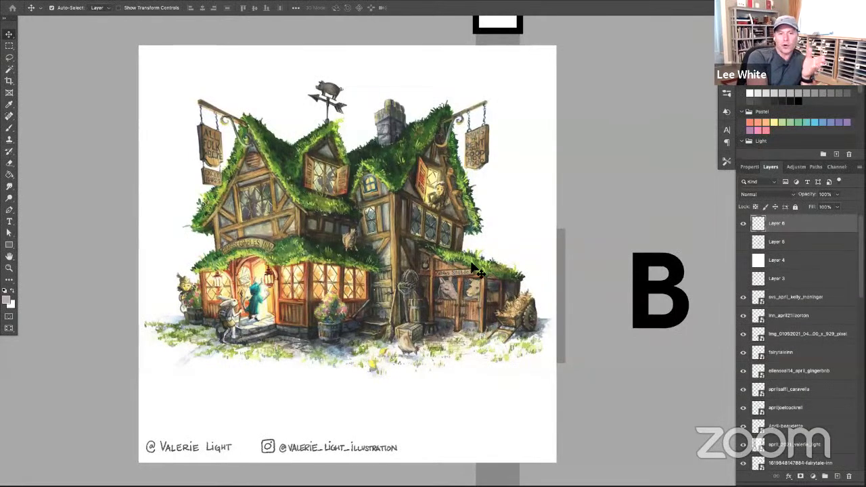
key("b")
scroll(778, 132, "down", 3)
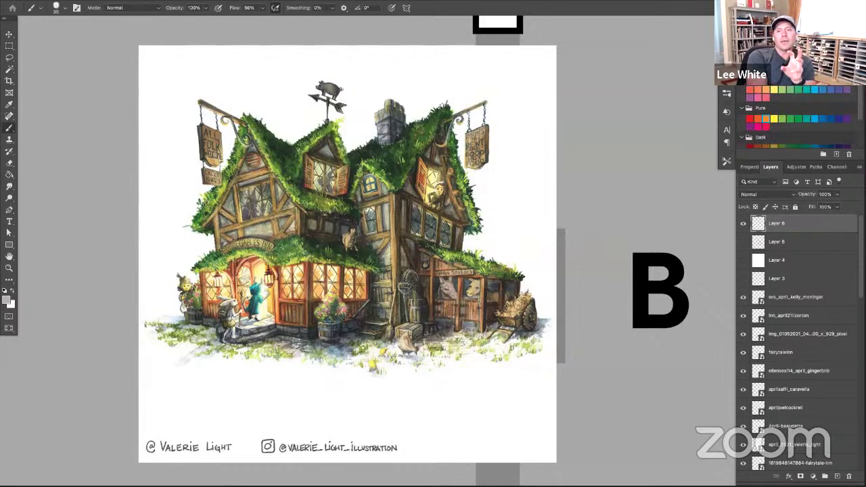
left_click(766, 113)
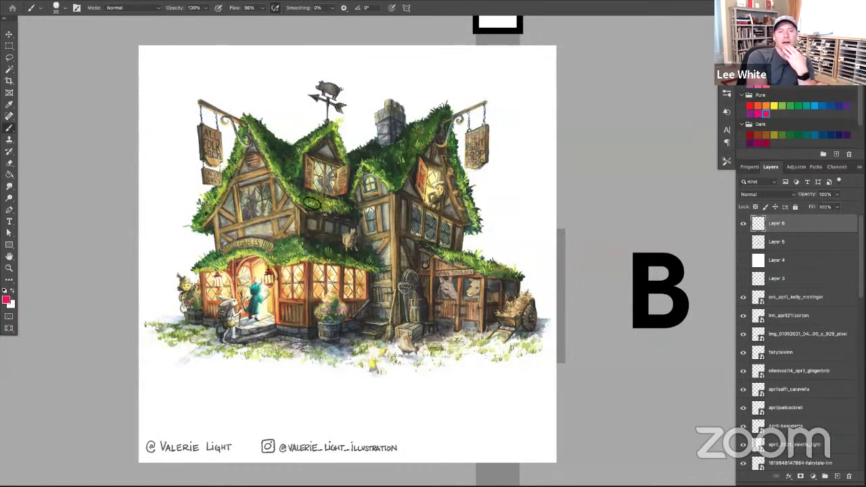
Dot small red flowers along the moss beside the left dormer window and on the right upper roof near the chimney
left_click(291, 184)
left_click(296, 190)
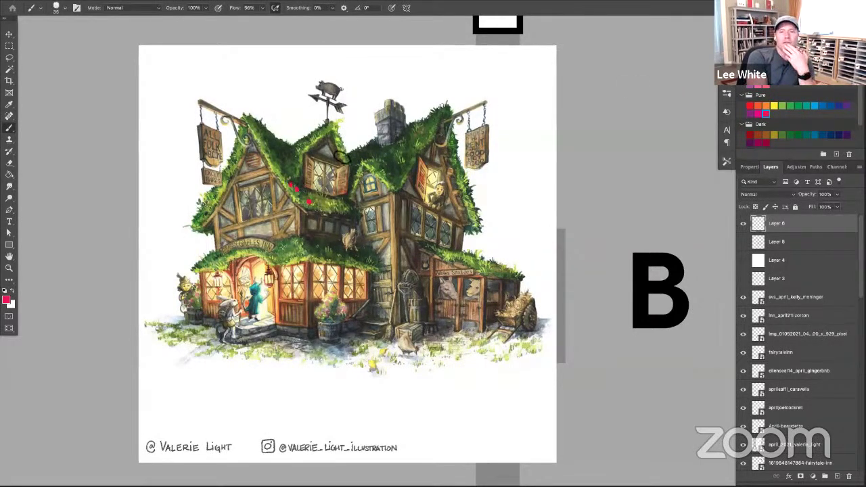
left_click(409, 157)
left_click(411, 146)
left_click(414, 148)
left_click(429, 125)
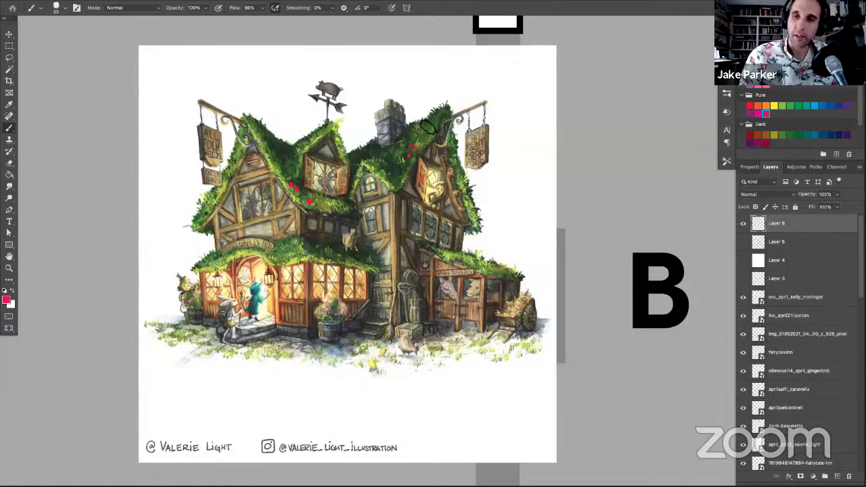
Dot red flowers across the lower entrance roof, the stable roof and the left eave, and over the blooms in the barrel planter
left_click(325, 252)
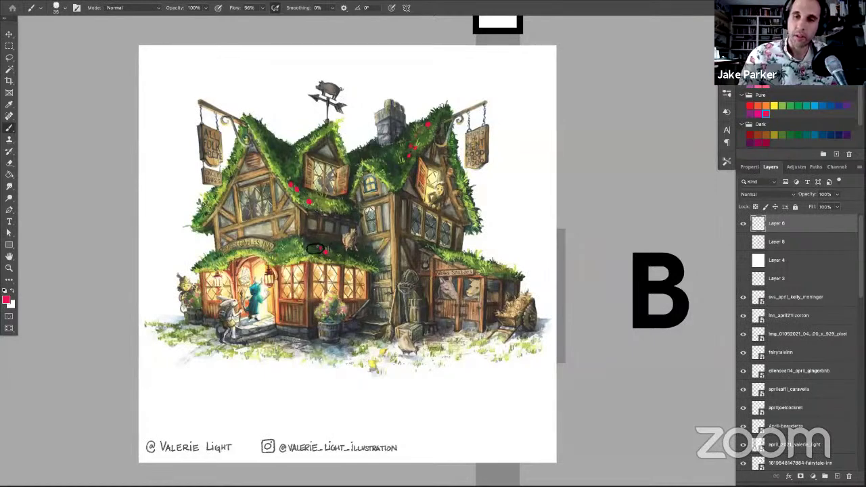
left_click(292, 255)
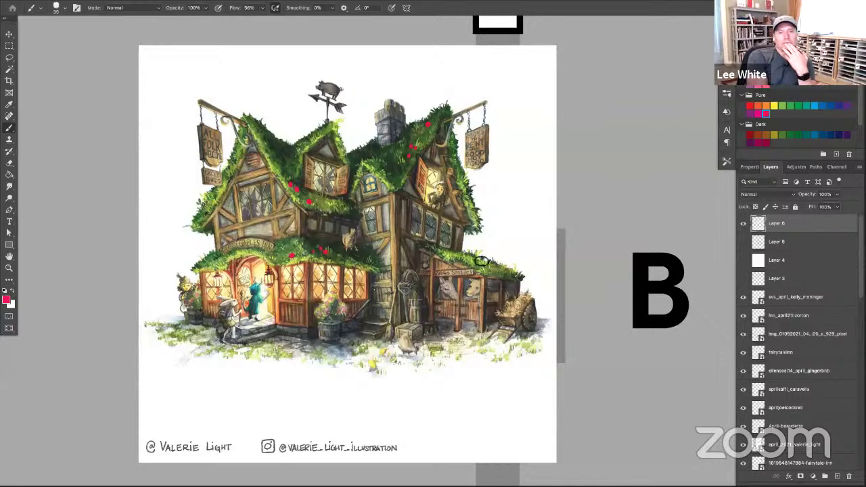
left_click(480, 253)
left_click(486, 245)
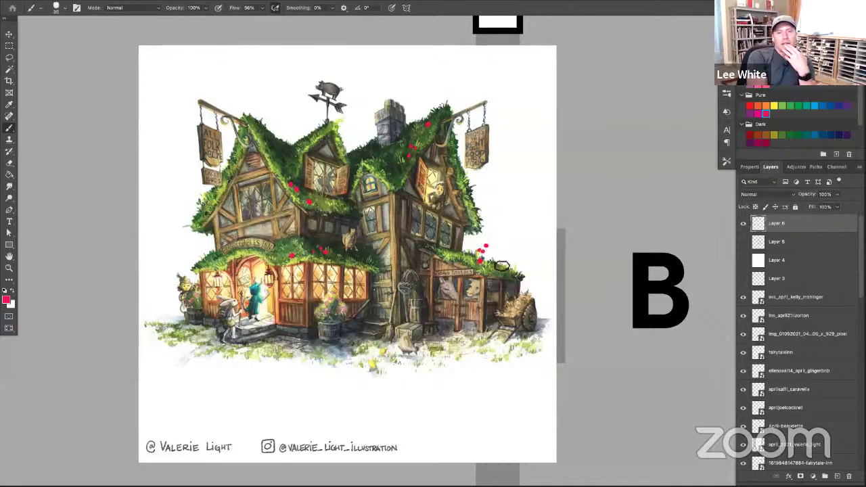
left_click(499, 266)
left_click(203, 260)
left_click(209, 255)
left_click(200, 208)
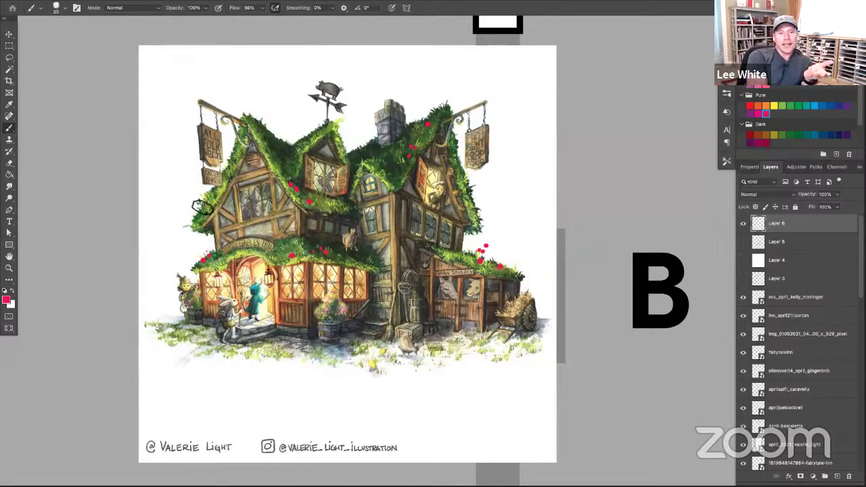
left_click(205, 199)
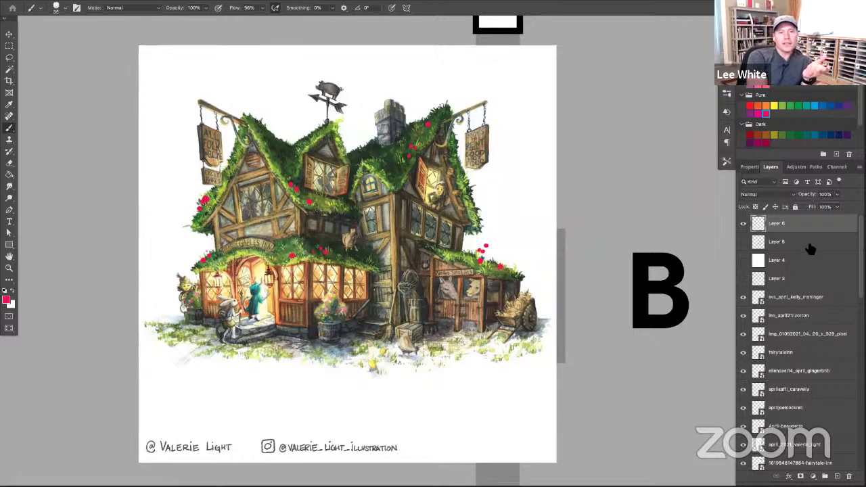
left_click(325, 312)
left_click(330, 306)
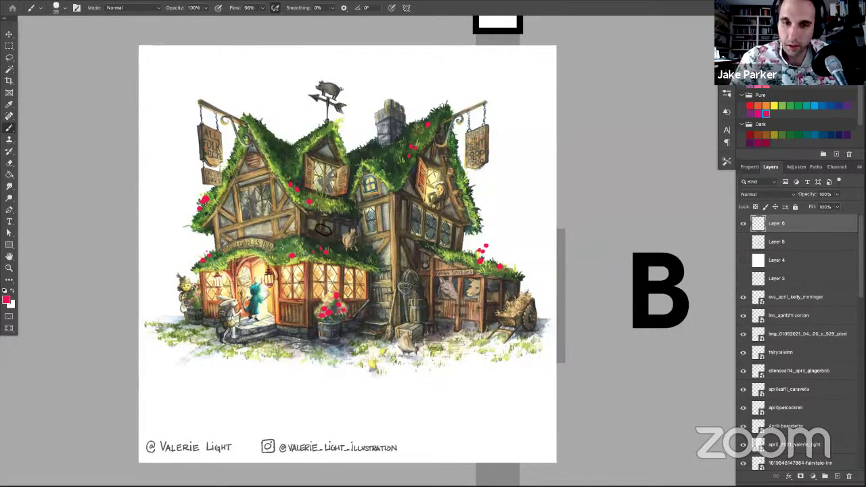
Paint the curved sign above the entrance and the upper window shutters solid red
mouse_move(220, 252)
left_mouse_down()
mouse_move(273, 249)
mouse_move(228, 245)
left_mouse_up()
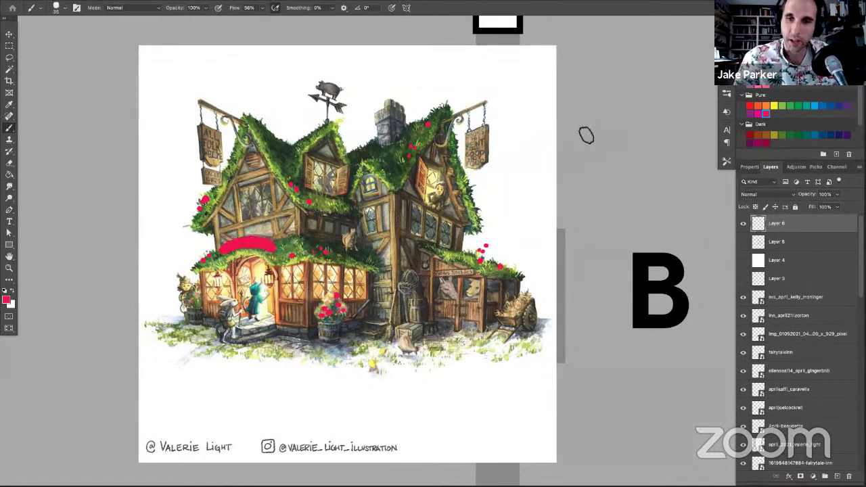
mouse_move(310, 159)
left_mouse_down()
mouse_move(311, 185)
mouse_move(308, 161)
mouse_move(343, 191)
mouse_move(343, 168)
left_mouse_up()
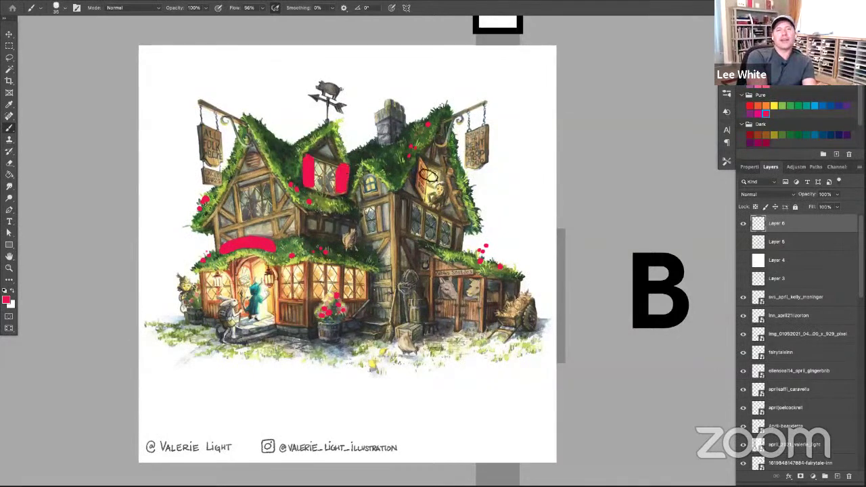
mouse_move(421, 159)
left_mouse_down()
mouse_move(426, 195)
mouse_move(421, 162)
left_mouse_up()
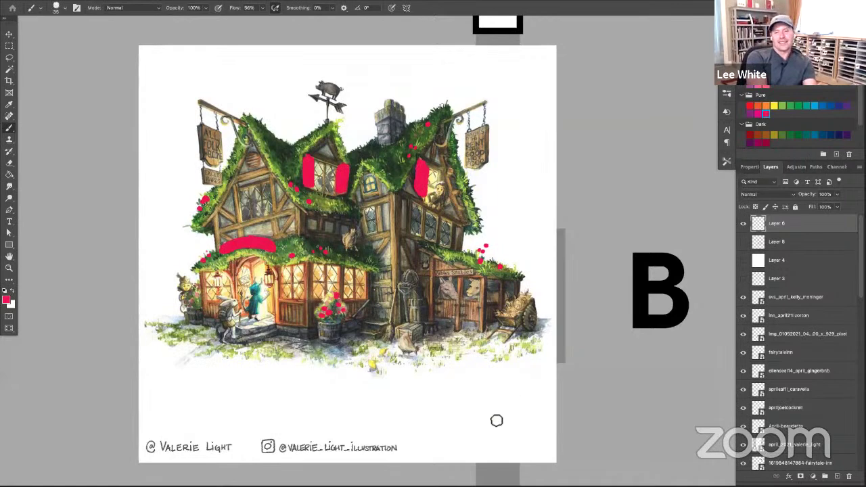
Compare the moss-roofed inn with and without the red paint-over, and leave the paint-over layer hidden
left_click(743, 223)
left_click(744, 224)
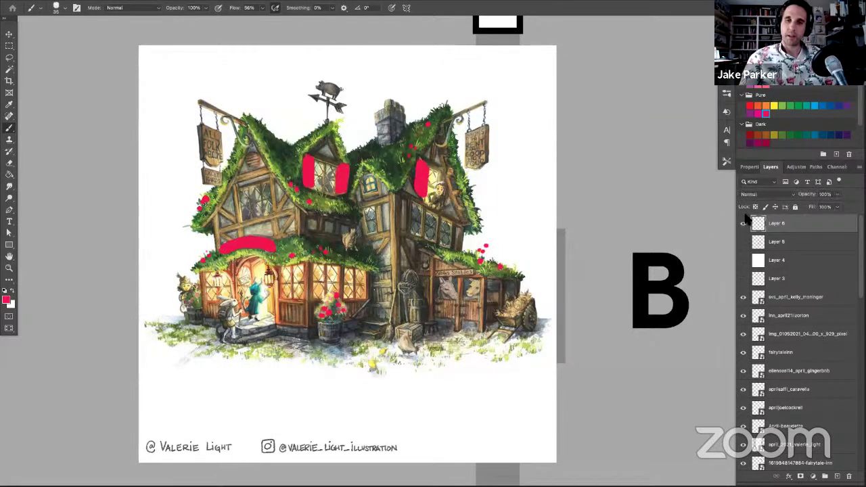
left_click(744, 223)
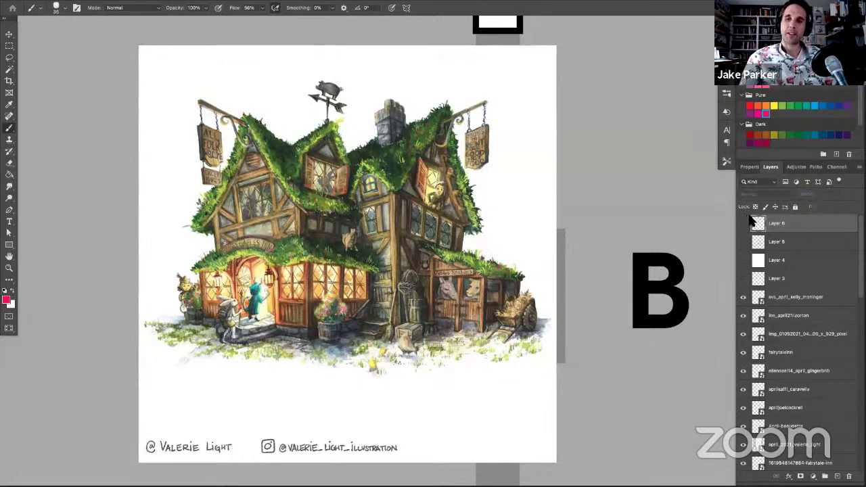
Review the tree-stump inn below the bracket connector, and bring the witches' hotel and Buzz Inn matchup into view
left_click_drag(307, 331, 369, 246)
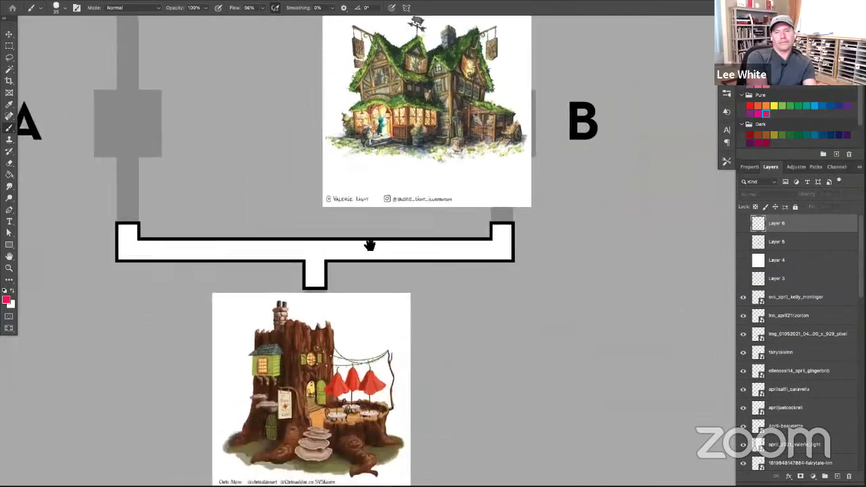
scroll(286, 293, "down", 5)
scroll(338, 284, "up", 4)
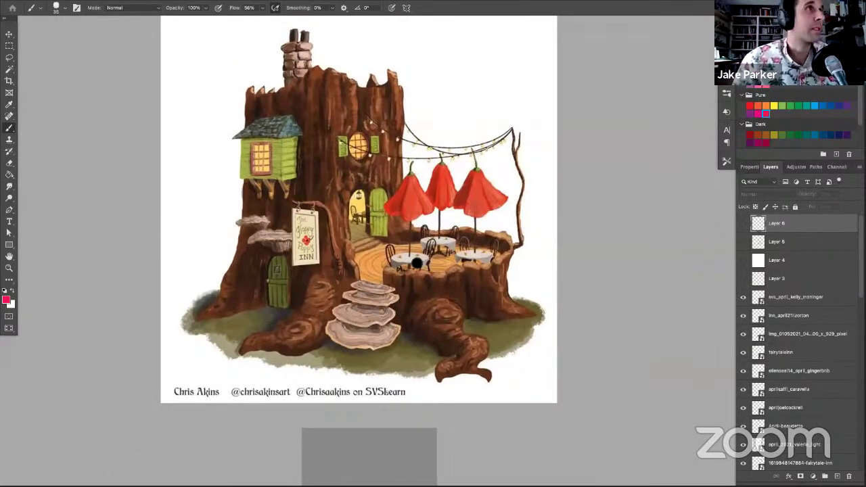
scroll(425, 318, "down", 3)
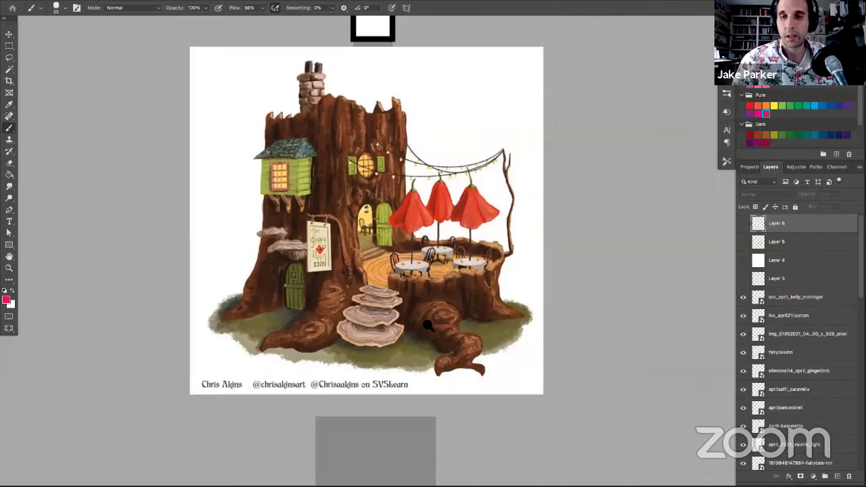
scroll(419, 357, "down", 10)
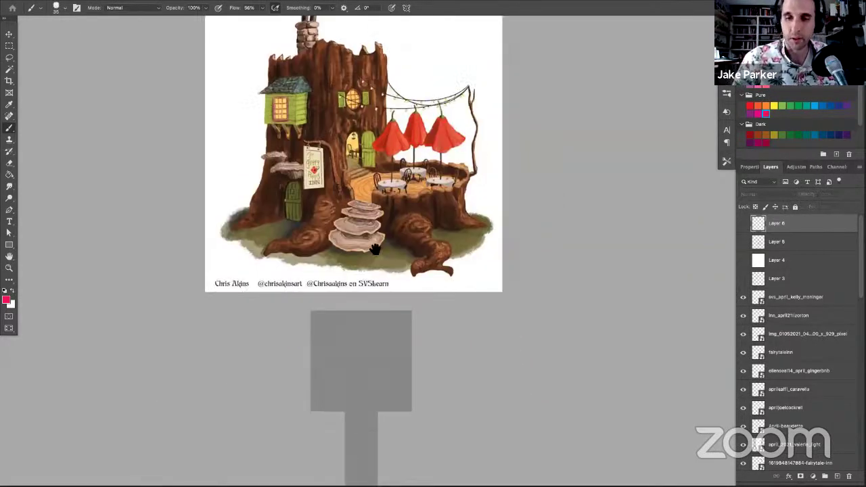
scroll(366, 195, "down", 6)
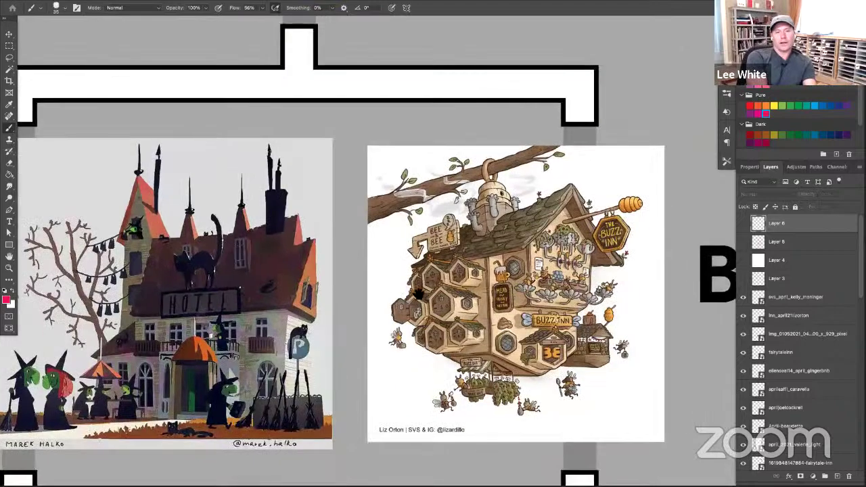
scroll(441, 268, "left", 2)
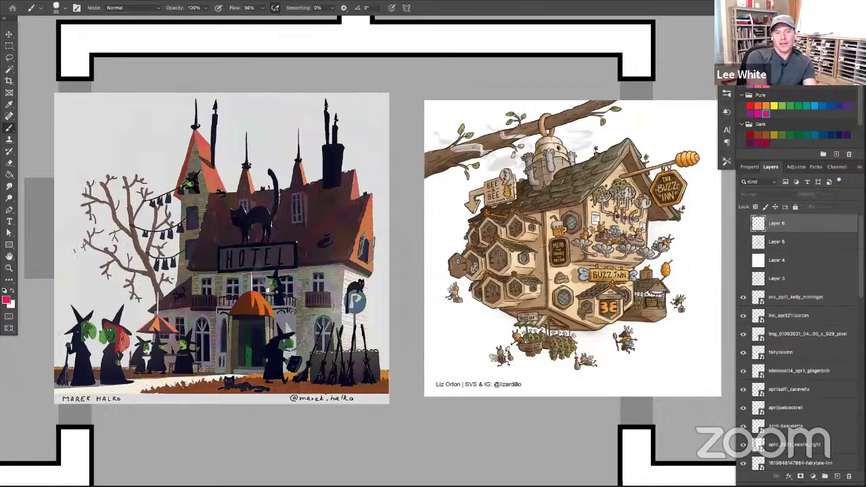
Shift the witches' hotel illustration about 0.8 in to the left within its matchup
left_click(418, 187)
left_click(417, 181)
key("v")
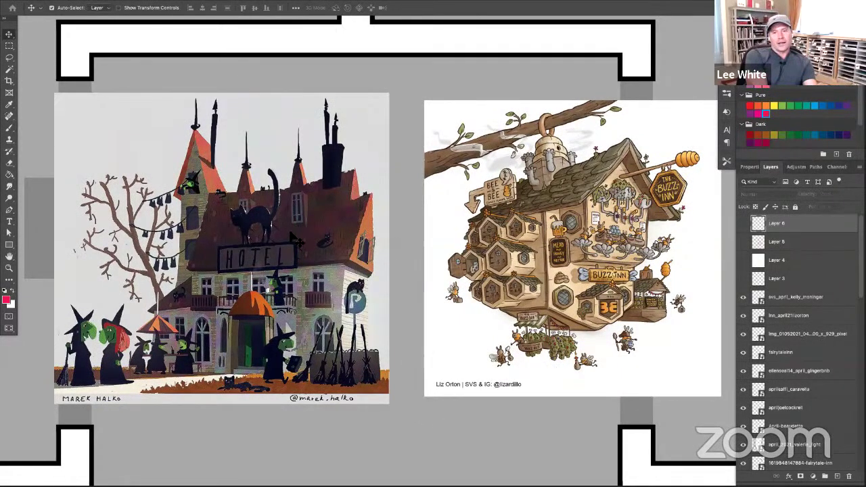
left_click(399, 265)
left_click(399, 265, "alt")
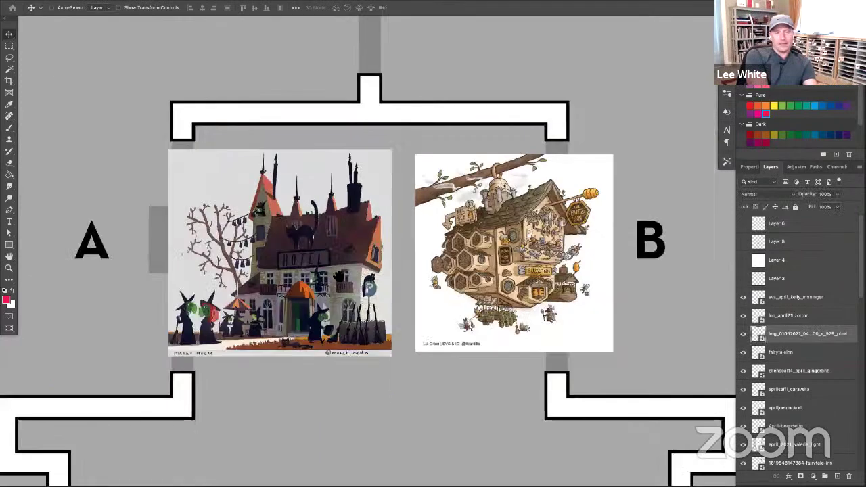
left_click_drag(273, 277, 237, 277)
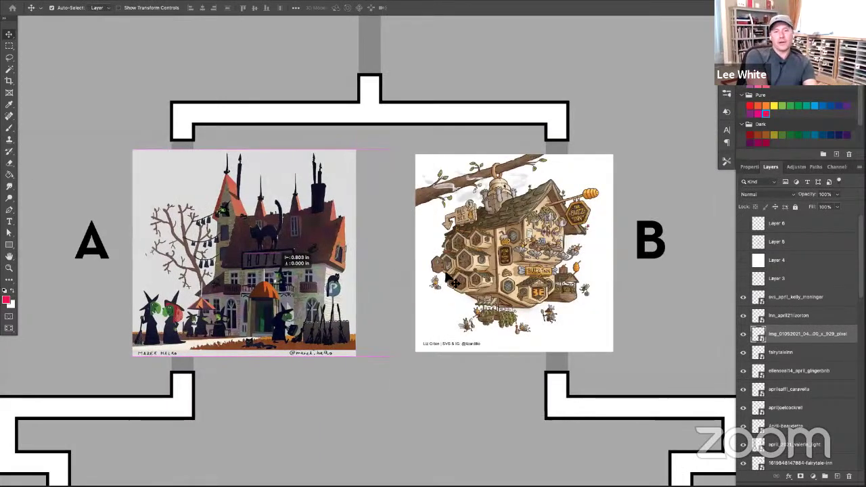
Advance the Buzz Inn illustration to the final by placing it directly below the tree-stump inn in the bracket's centre
left_click(522, 291)
left_click_drag(522, 292, 462, 188)
left_click_drag(461, 189, 495, 413)
left_click_drag(493, 379, 404, 335)
left_click_drag(408, 173, 411, 154)
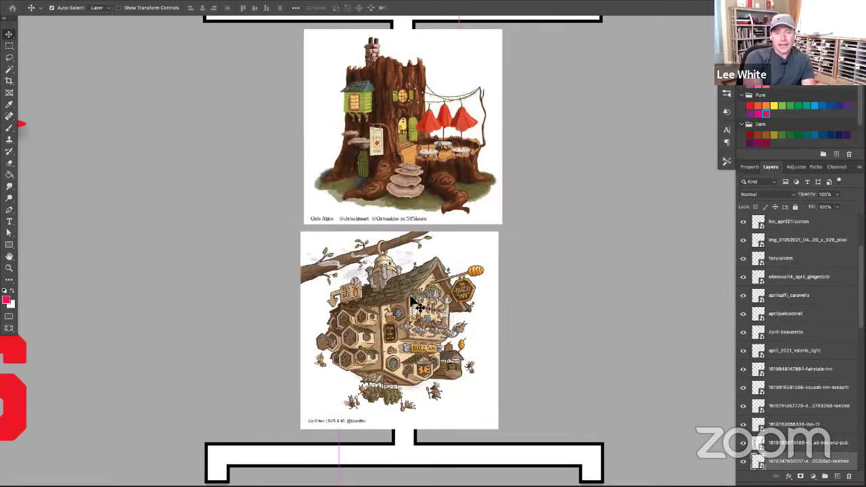
Select Layer 6 and make it visible, with the brush set to the default dark colour for painting over the witches' hotel
left_click_drag(406, 298, 507, 68)
left_click_drag(416, 362, 429, 239)
key("super+plus")
key("super+plus")
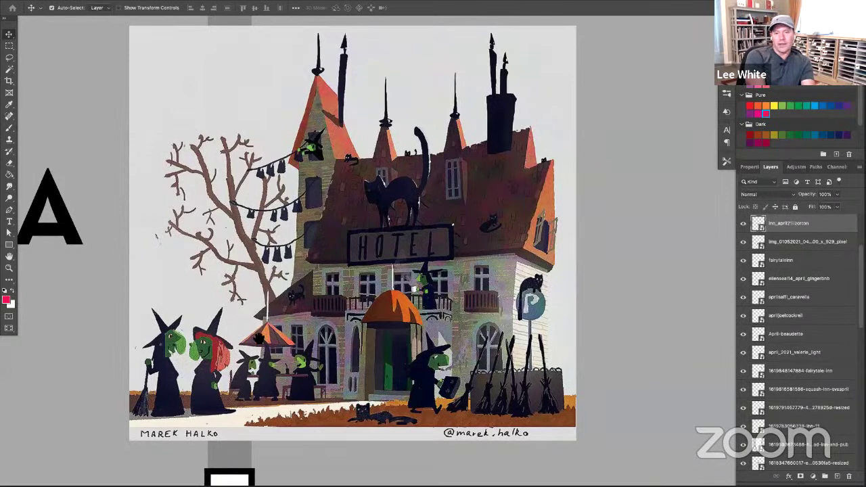
scroll(259, 337, "up", 3)
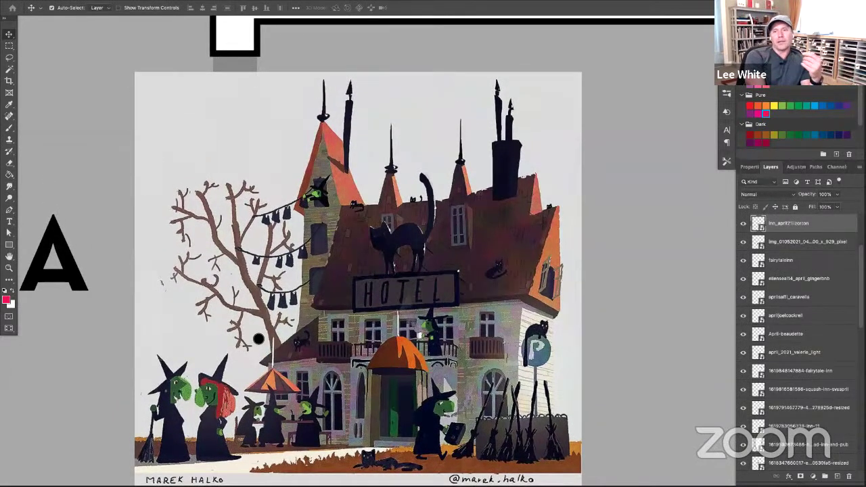
key("b")
scroll(804, 228, "up", 3)
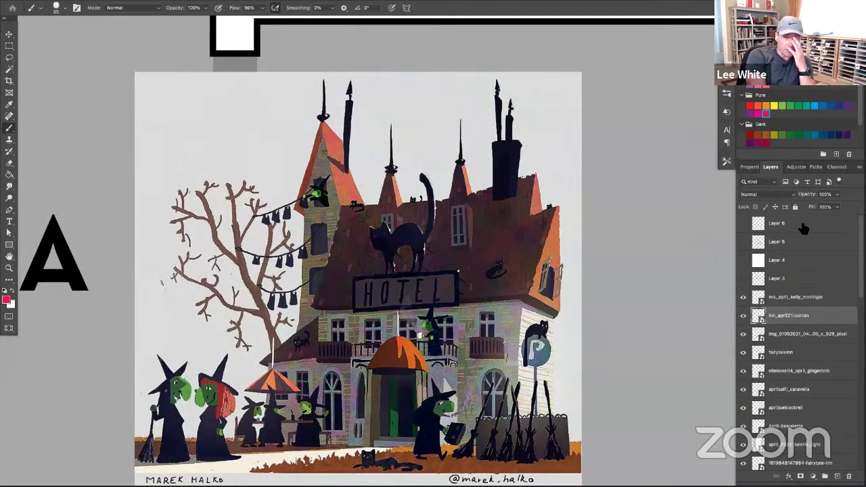
left_click(804, 229)
key("d")
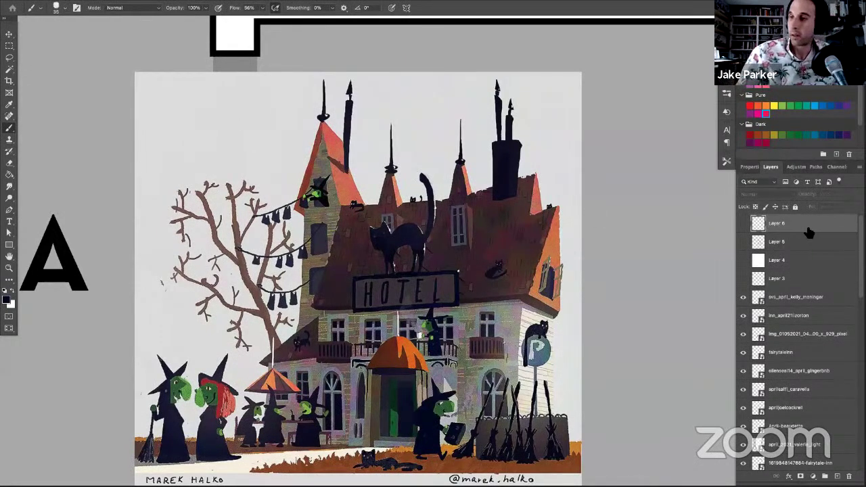
left_click(743, 223)
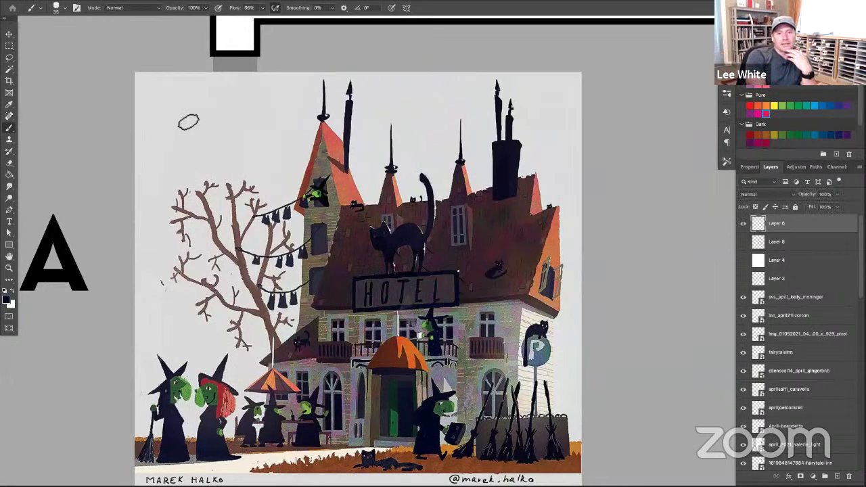
Sketch a small black flying witch in the sky above the bare tree, with curved swoosh strokes trailing behind her
mouse_move(184, 115)
left_mouse_down()
mouse_move(234, 140)
mouse_move(210, 125)
mouse_move(213, 118)
mouse_move(208, 126)
mouse_move(216, 116)
mouse_move(208, 112)
mouse_move(222, 114)
mouse_move(202, 128)
left_mouse_up()
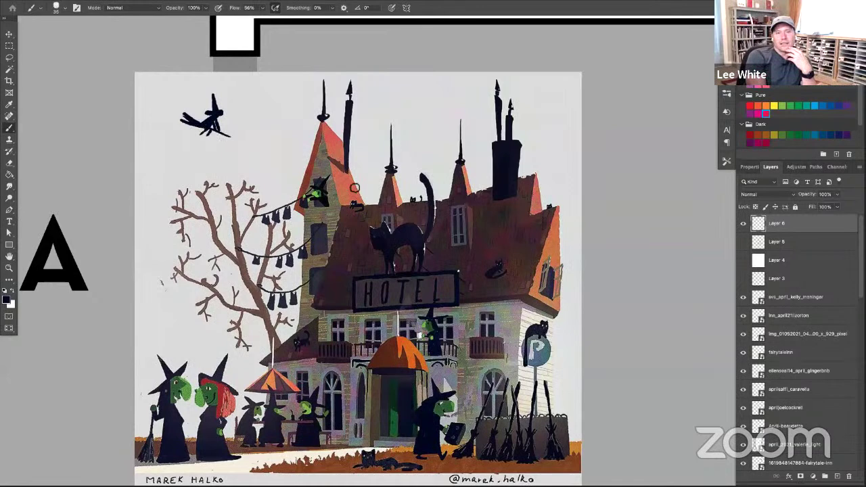
mouse_move(176, 114)
left_mouse_down()
mouse_move(169, 112)
mouse_move(200, 65)
mouse_move(162, 102)
mouse_move(193, 70)
left_mouse_up()
left_click_drag(161, 102, 217, 66)
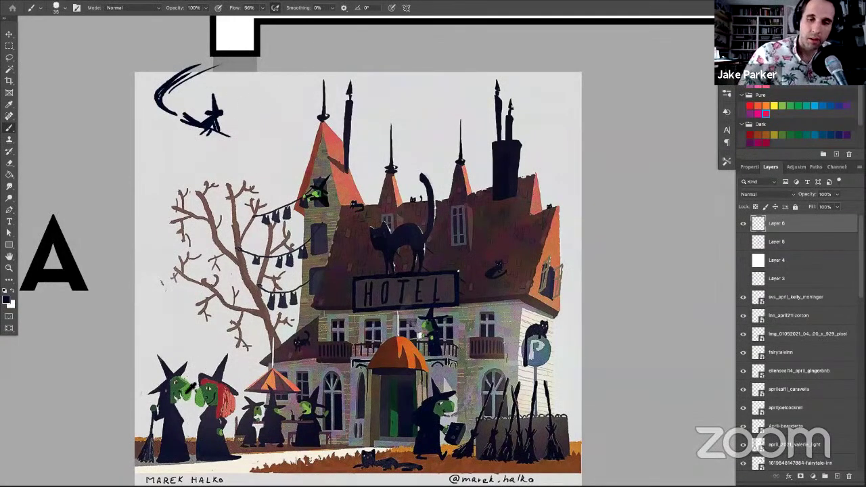
Add green skin accents and an orange hat band in colours sampled from the hotel artwork, and lengthen the flying witch's dark broomstick
left_click(191, 390, "alt")
left_click_drag(224, 122, 219, 121)
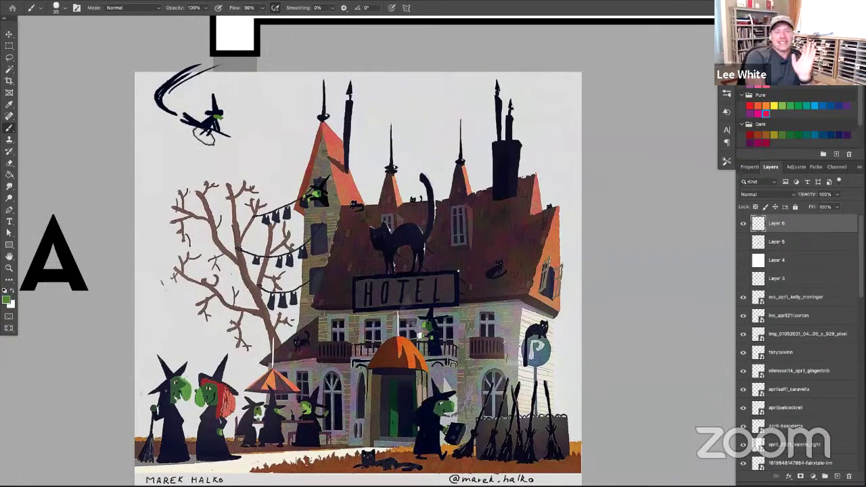
left_click_drag(201, 132, 209, 136)
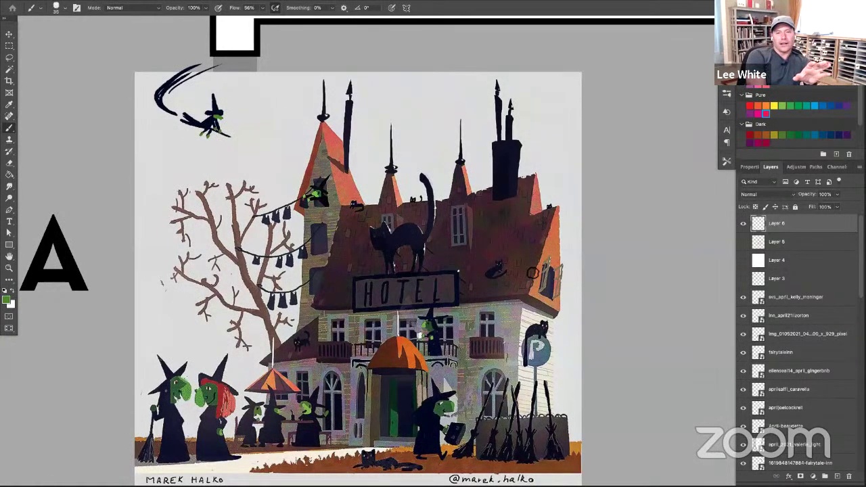
left_click(409, 349, "alt")
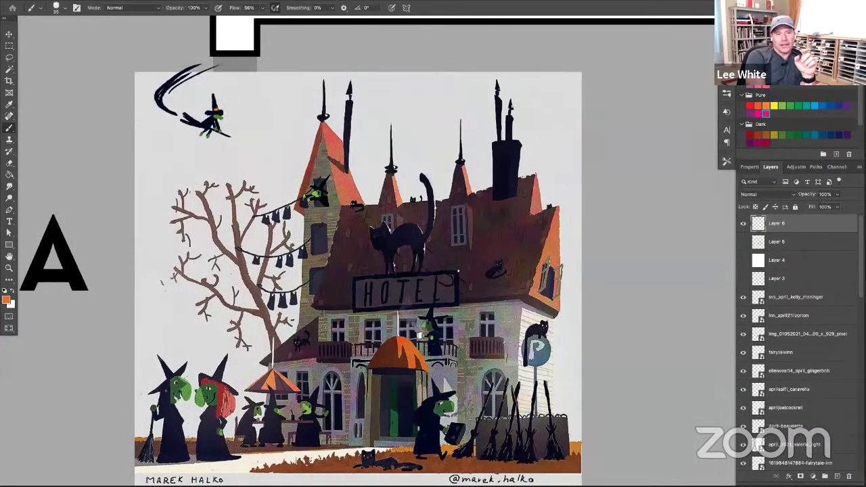
left_click(200, 119, "alt")
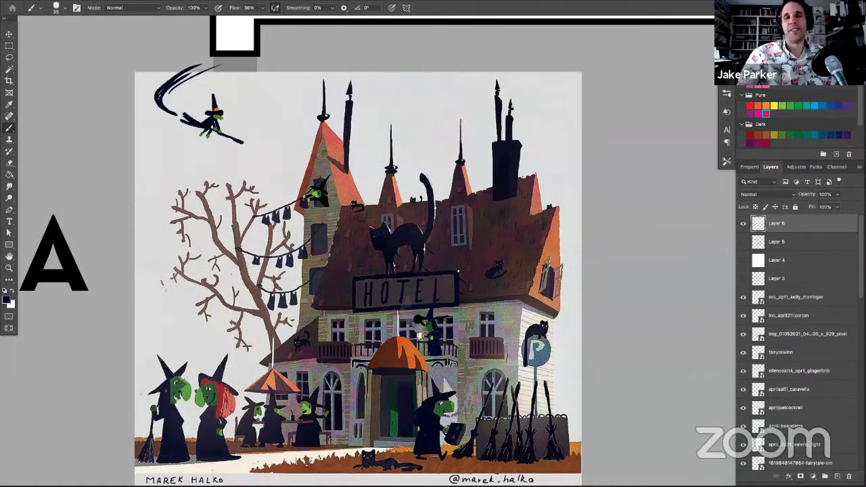
Compare the tree-stump inn and the Buzz Inn in the final up close and within the whole bracket
scroll(420, 325, "down", 3)
left_click_drag(470, 195, 361, 383)
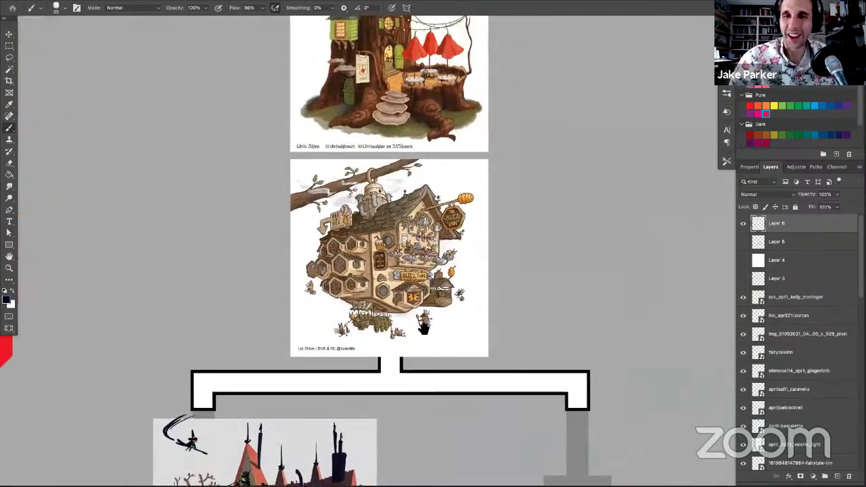
scroll(418, 240, "up", 2)
scroll(409, 325, "up", 4)
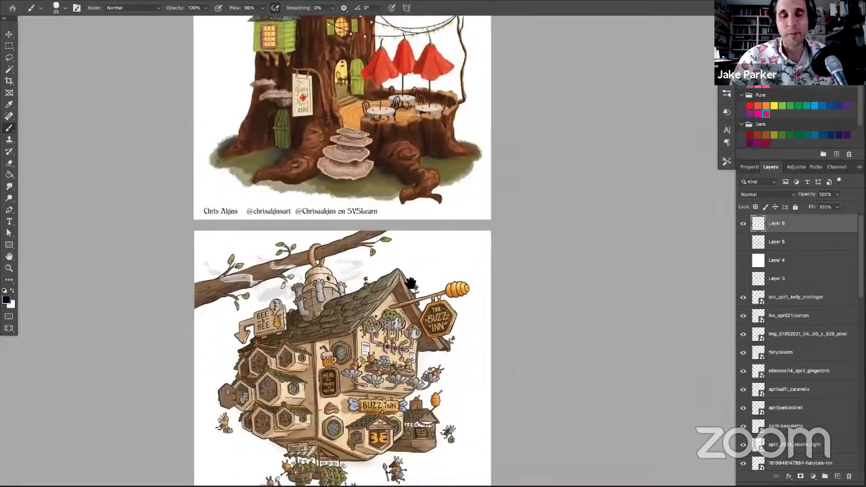
key("super+minus")
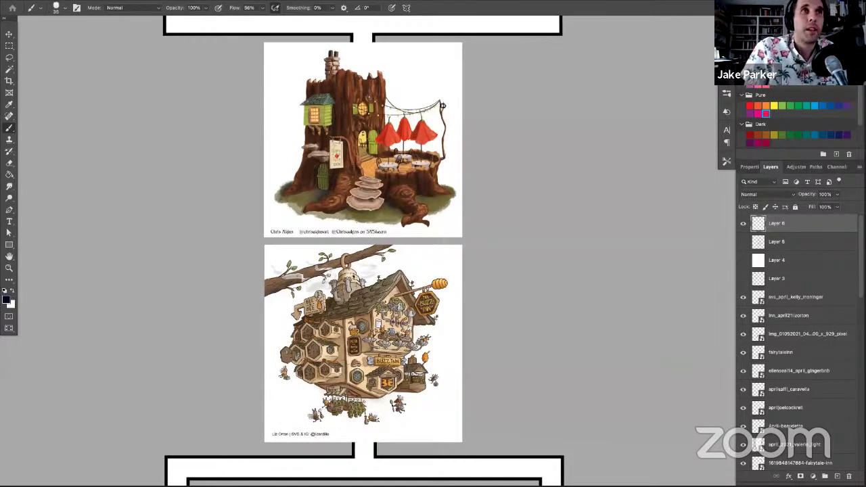
left_click_drag(504, 120, 534, 120)
left_click_drag(485, 162, 574, 100)
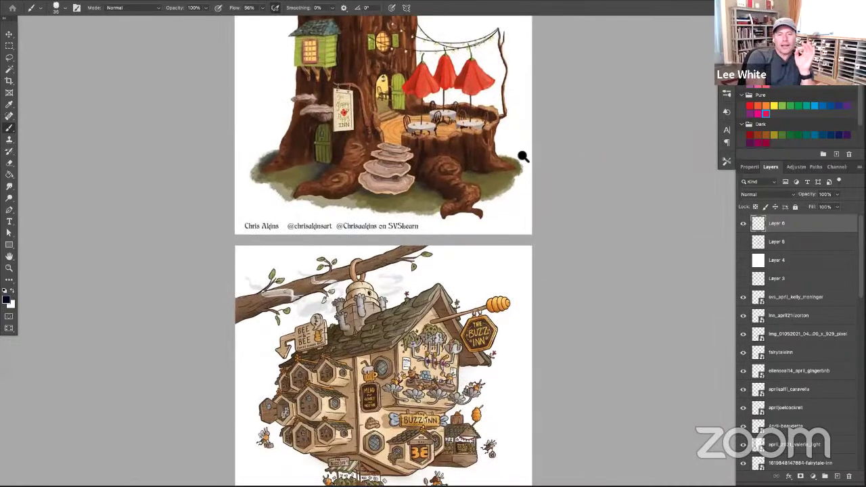
left_click_drag(523, 156, 365, 156)
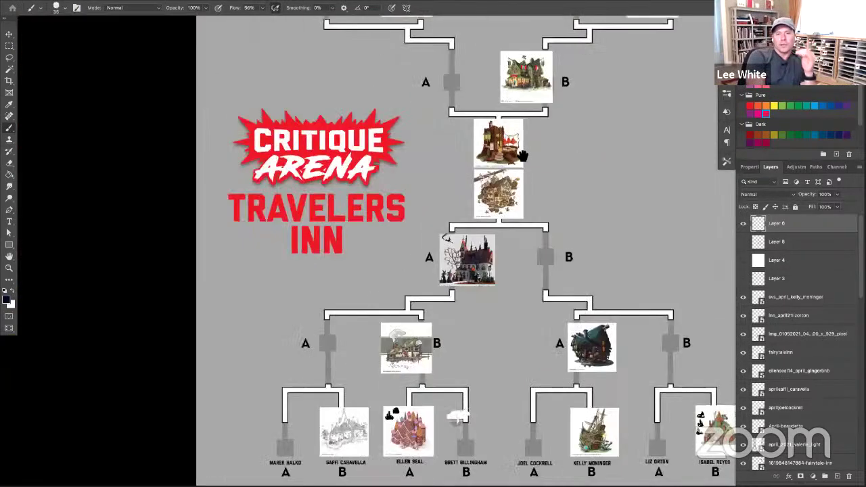
left_click(525, 156, "alt+super")
left_click_drag(528, 157, 439, 241)
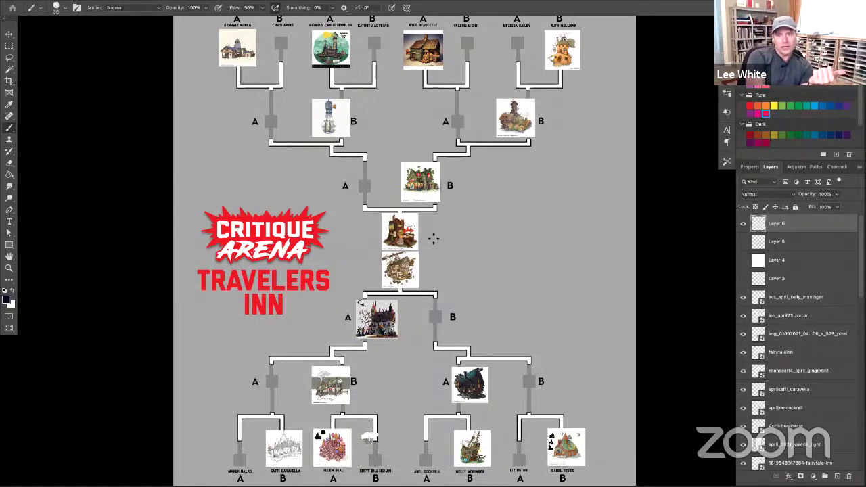
Hide the interface panels, and review the upper bracket's early-round entries and the overall tournament bracket
left_click_drag(420, 155, 533, 402)
left_click_drag(498, 316, 471, 231)
left_click_drag(468, 272, 490, 396)
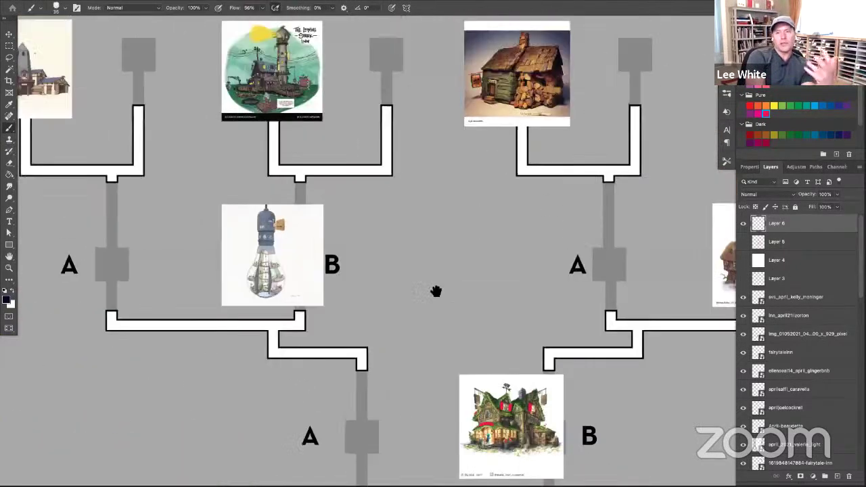
left_click_drag(426, 237, 400, 271)
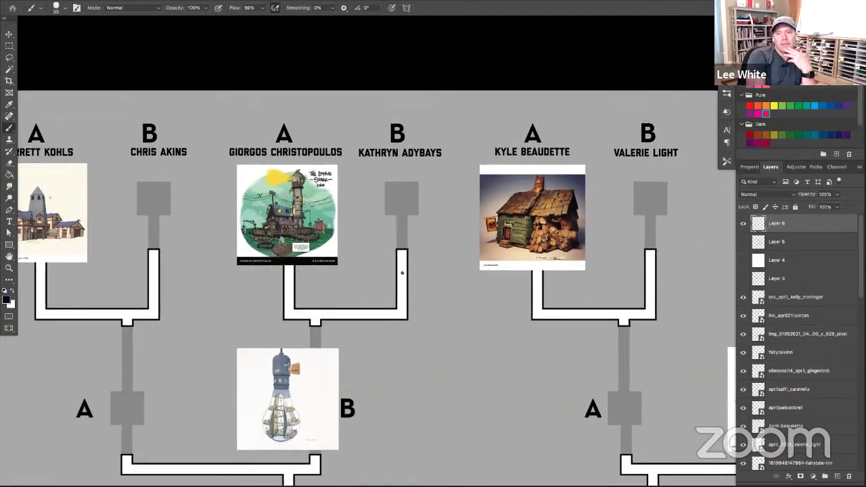
key("Tab")
left_click_drag(466, 283, 283, 278)
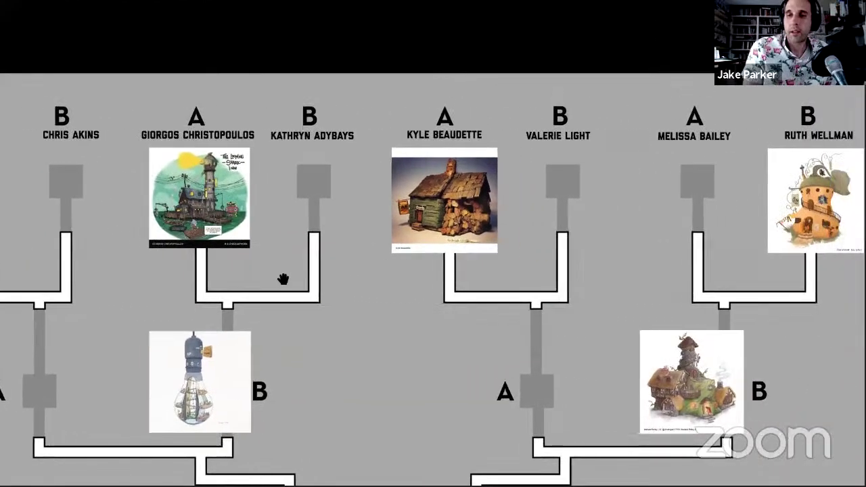
left_click_drag(349, 281, 500, 244)
left_click(450, 301, "alt")
left_click(450, 301, "alt")
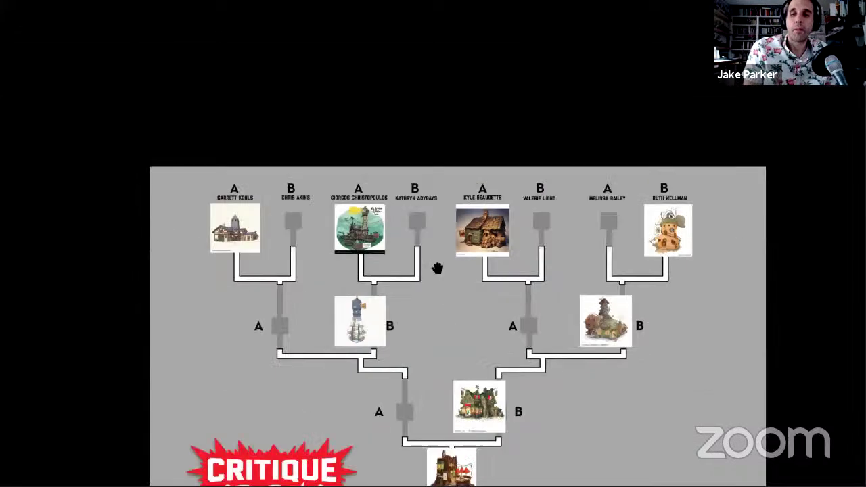
left_click_drag(437, 267, 410, 147)
left_click_drag(426, 296, 430, 226)
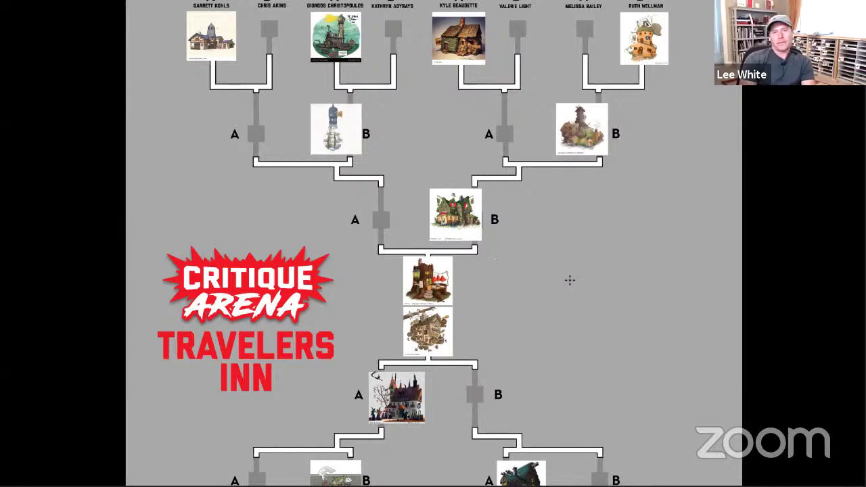
left_click(561, 324, "alt")
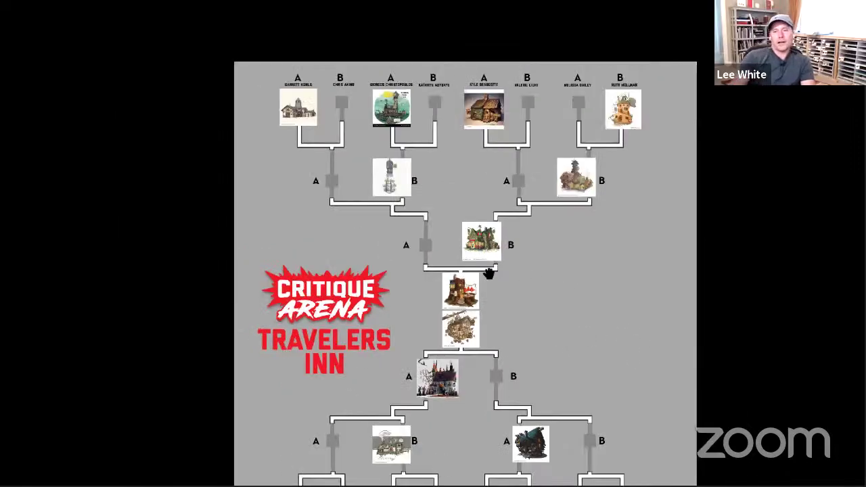
left_click_drag(489, 273, 431, 240)
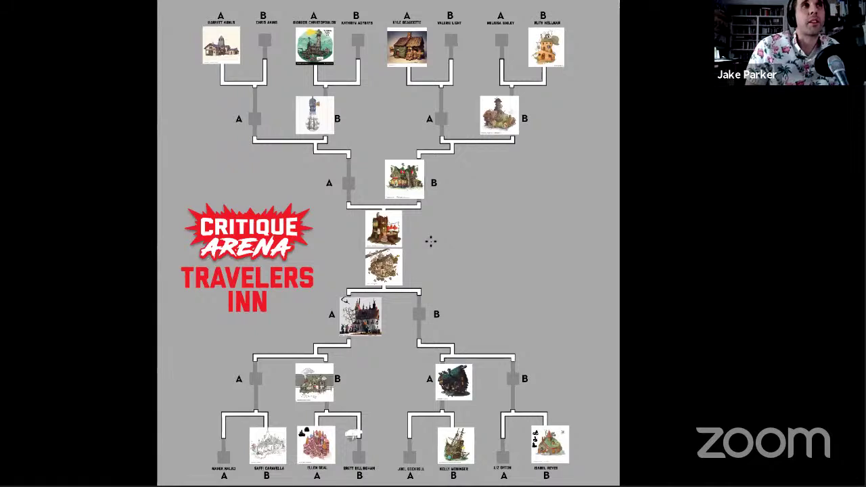